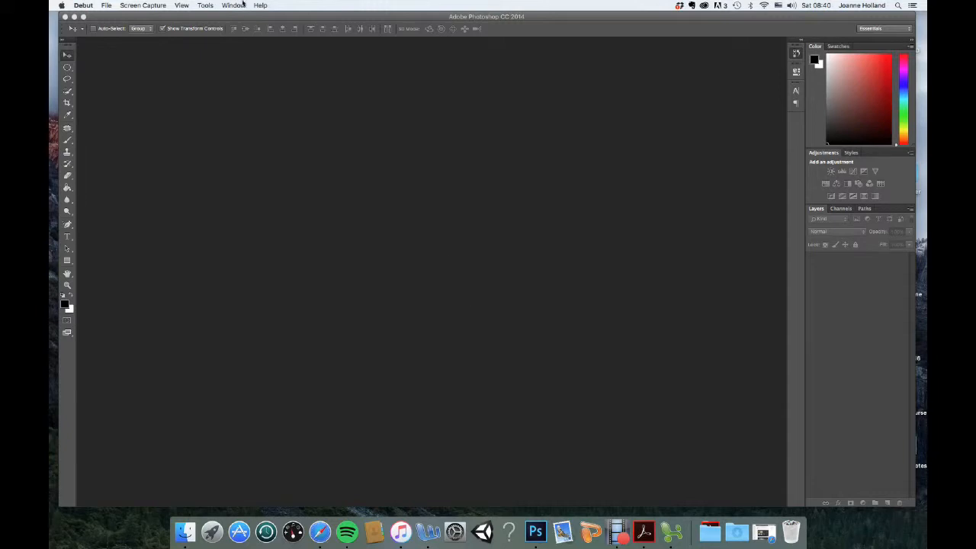
Create a new document from the International Paper A3 preset, set to landscape at 420 mm wide and 297 mm high
{"action": "left_click", "coordinate": [259, 16]}
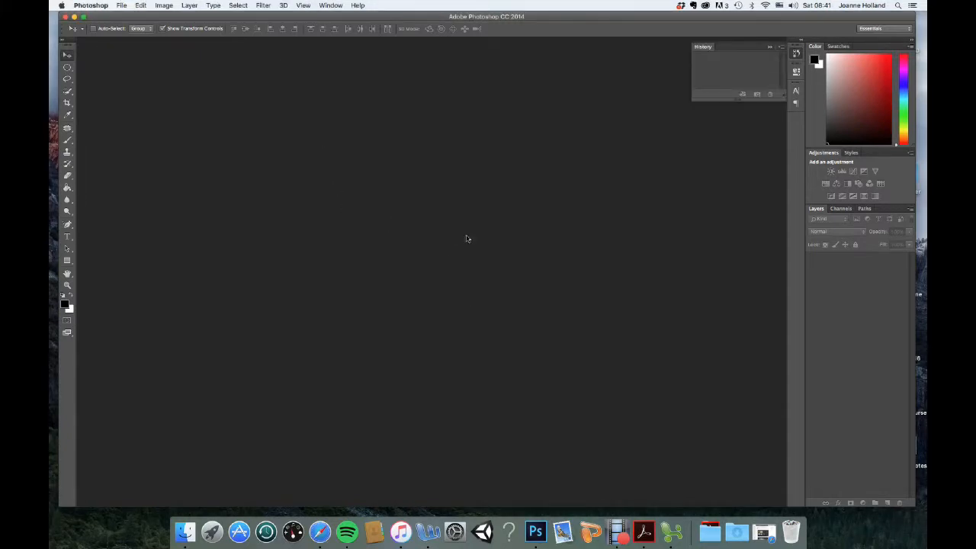
{"action": "key", "text": "super+n"}
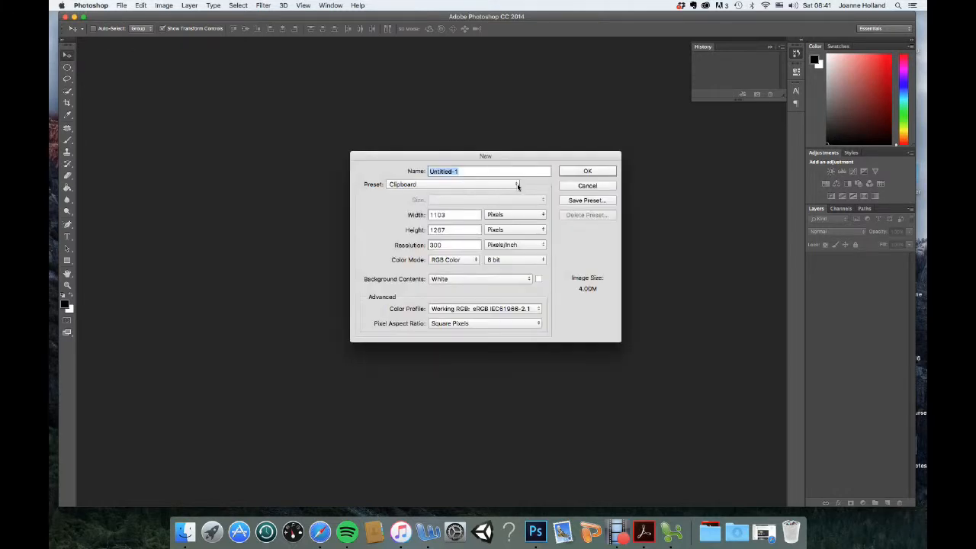
{"action": "left_click", "coordinate": [517, 184]}
{"action": "left_click", "coordinate": [489, 218]}
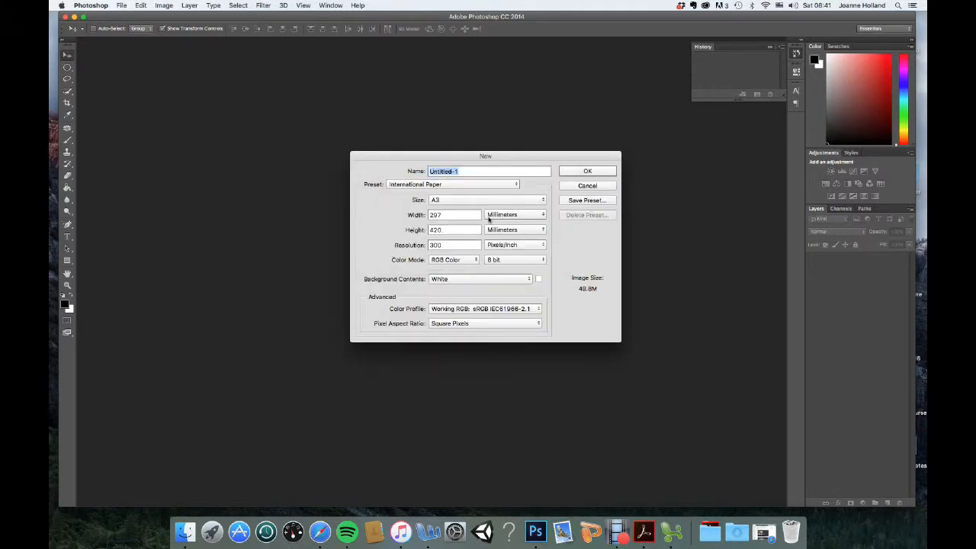
{"action": "double_click", "coordinate": [444, 214]}
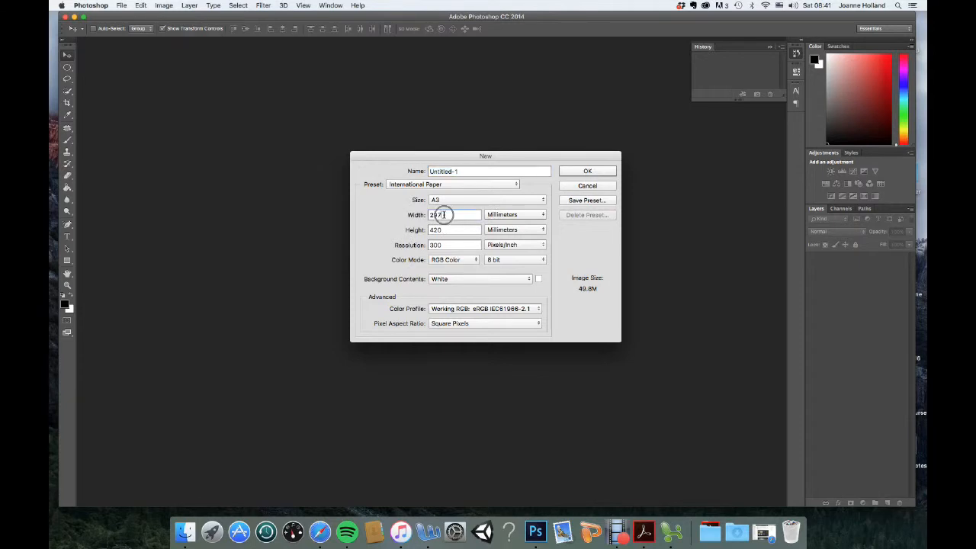
{"action": "type", "text": "420"}
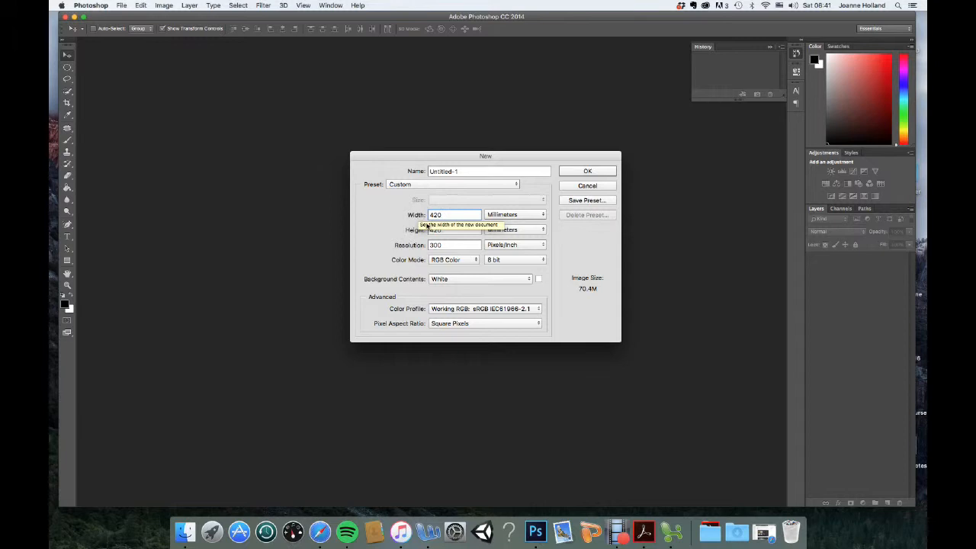
{"action": "key", "text": "Tab"}
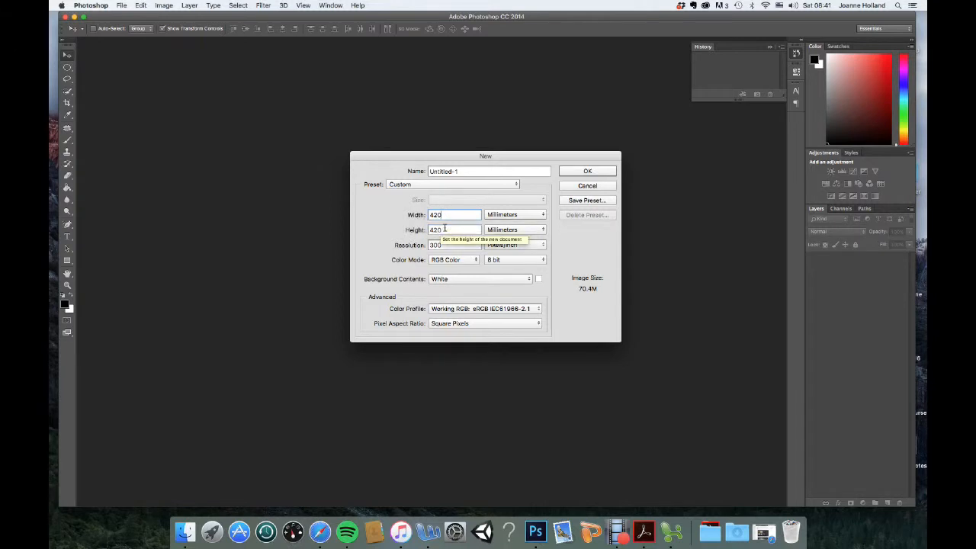
{"action": "type", "text": "297"}
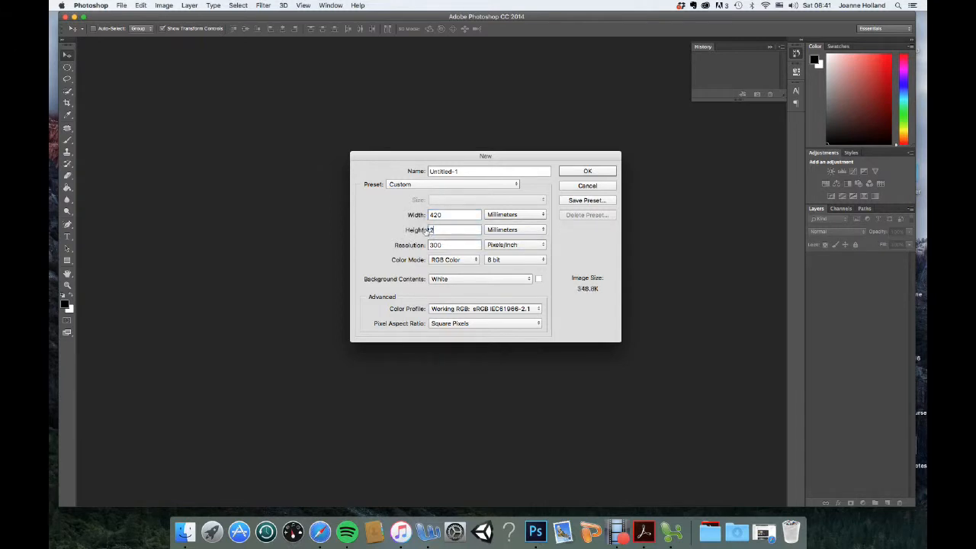
{"action": "left_click", "coordinate": [587, 175]}
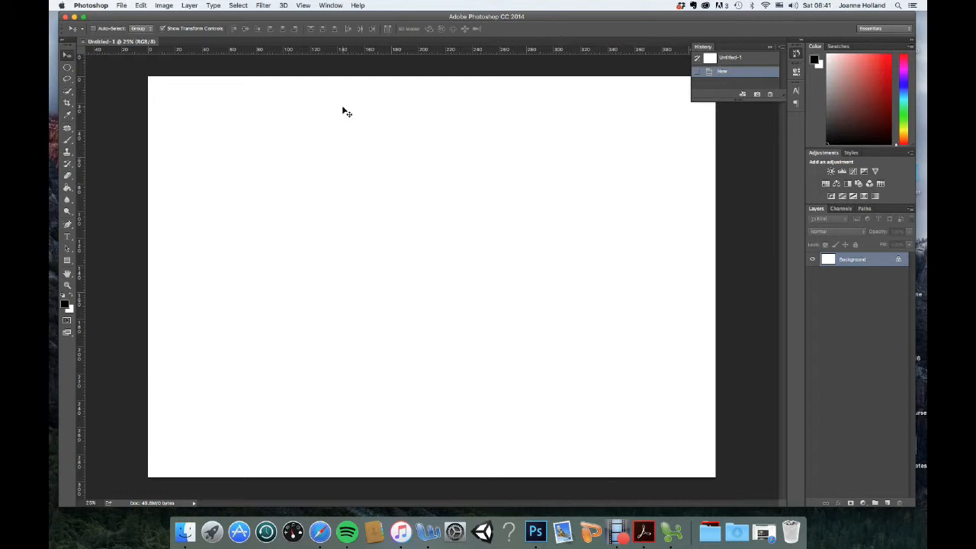
Add a vertical guide at 1 cm for the page's left margin
{"action": "left_click", "coordinate": [304, 6]}
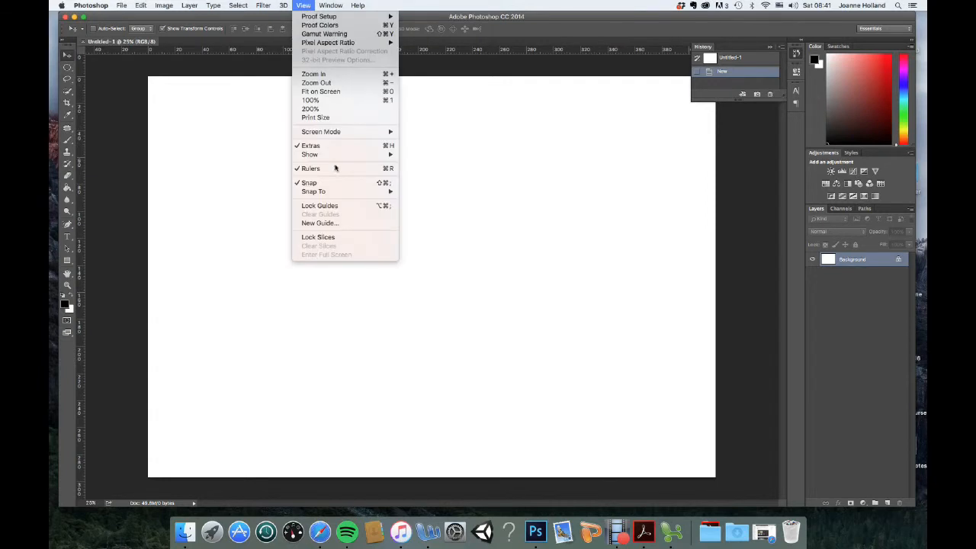
{"action": "left_click", "coordinate": [343, 224]}
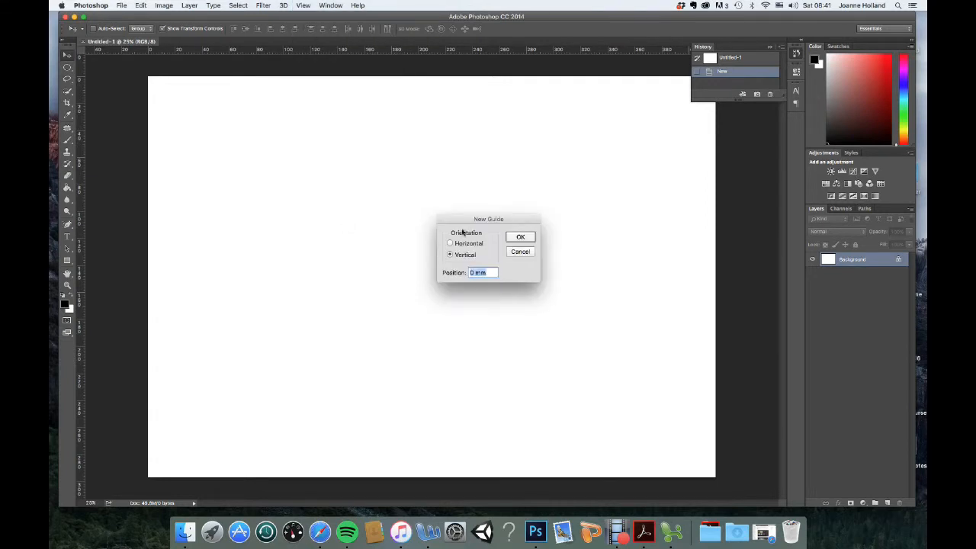
{"action": "left_click", "coordinate": [475, 272]}
{"action": "left_click_drag", "start_coordinate": [486, 272], "coordinate": [475, 273]}
{"action": "type", "text": "cm"}
{"action": "triple_click", "coordinate": [472, 272]}
{"action": "left_click", "coordinate": [473, 273]}
{"action": "key", "text": "BackSpace"}
{"action": "type", "text": "1"}
{"action": "left_click", "coordinate": [521, 238]}
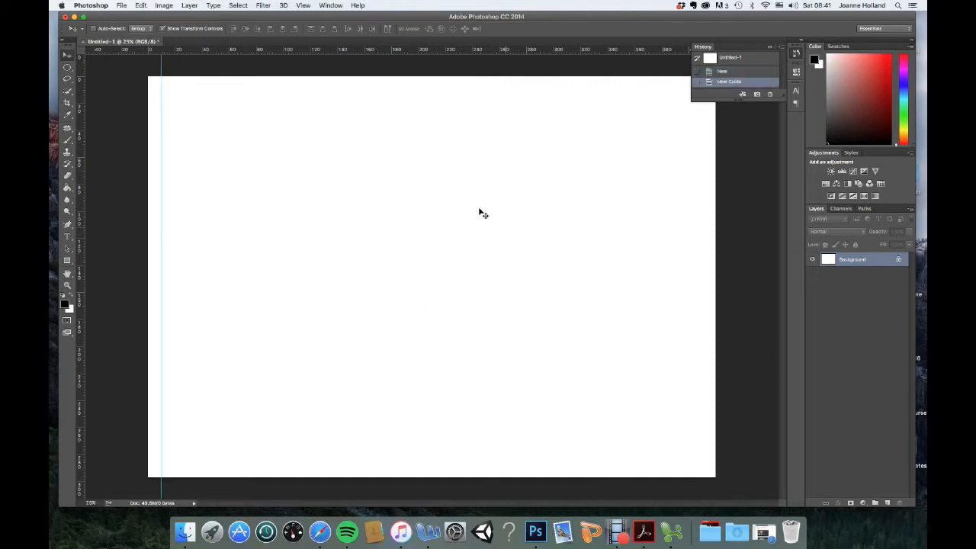
Add a vertical guide at 410 mm for the page's right margin
{"action": "left_click", "coordinate": [303, 5]}
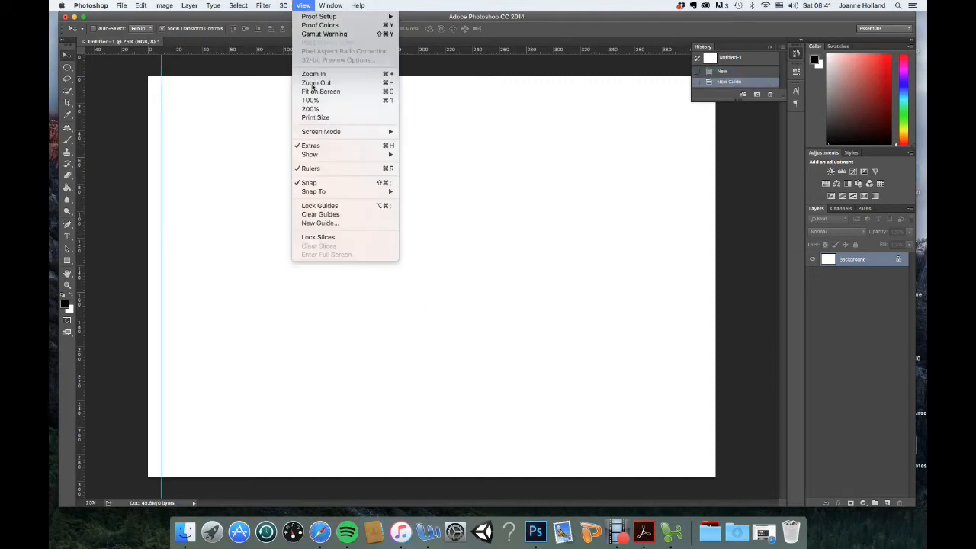
{"action": "left_click", "coordinate": [328, 222]}
{"action": "left_click", "coordinate": [474, 273]}
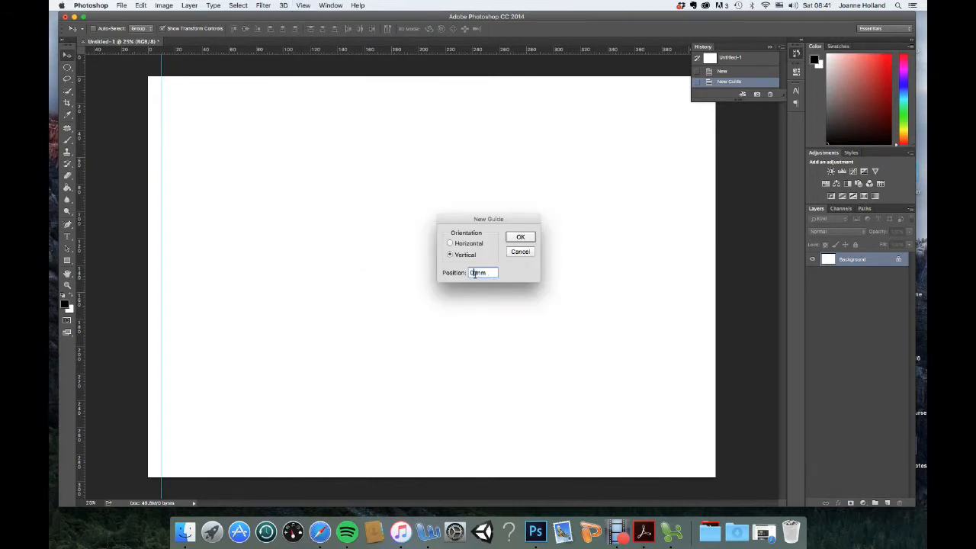
{"action": "key", "text": "BackSpace"}
{"action": "type", "text": "401"}
{"action": "double_click", "coordinate": [480, 272]}
{"action": "type", "text": "0"}
{"action": "left_click", "coordinate": [522, 237]}
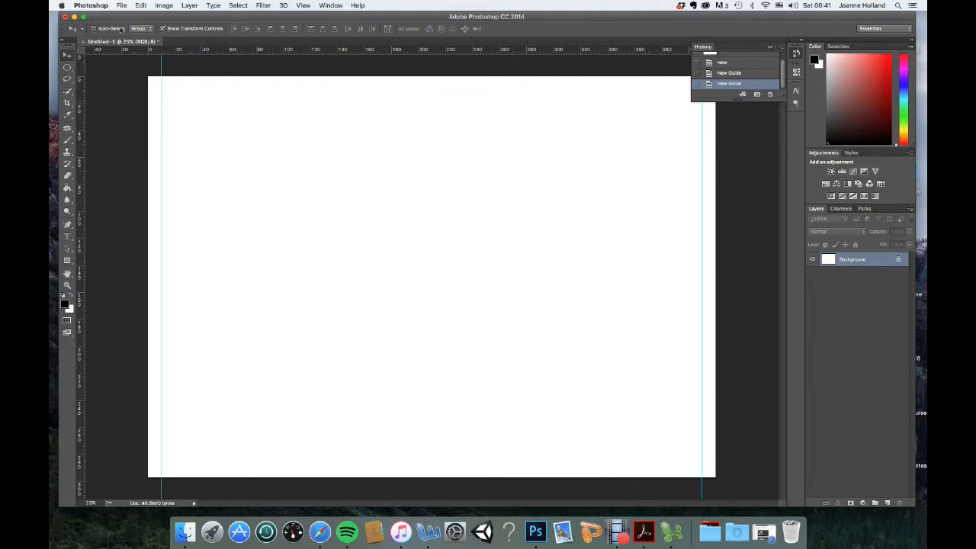
Add a horizontal guide at 10 mm for the page's top margin
{"action": "left_click", "coordinate": [303, 5]}
{"action": "left_click", "coordinate": [326, 223]}
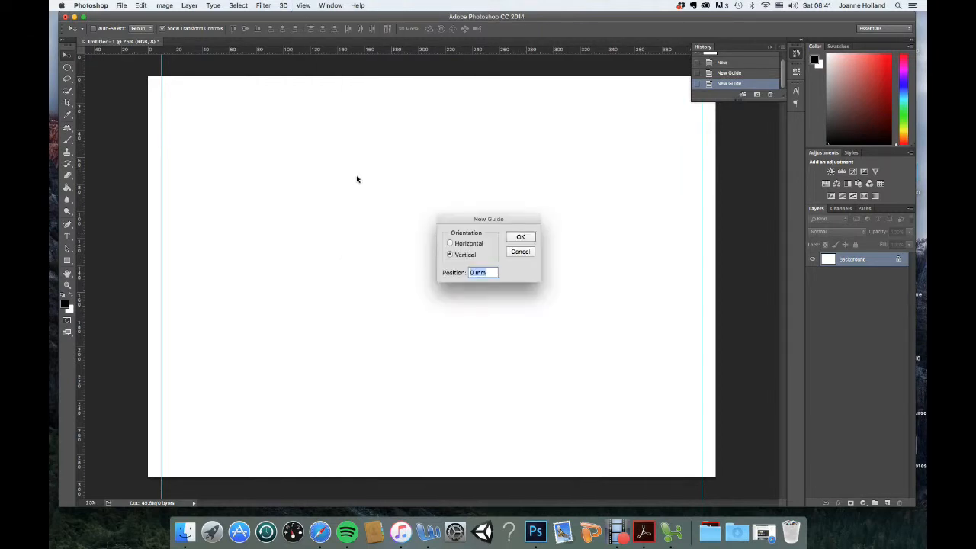
{"action": "left_click", "coordinate": [450, 243]}
{"action": "left_click", "coordinate": [472, 272]}
{"action": "key", "text": "Delete"}
{"action": "type", "text": "10"}
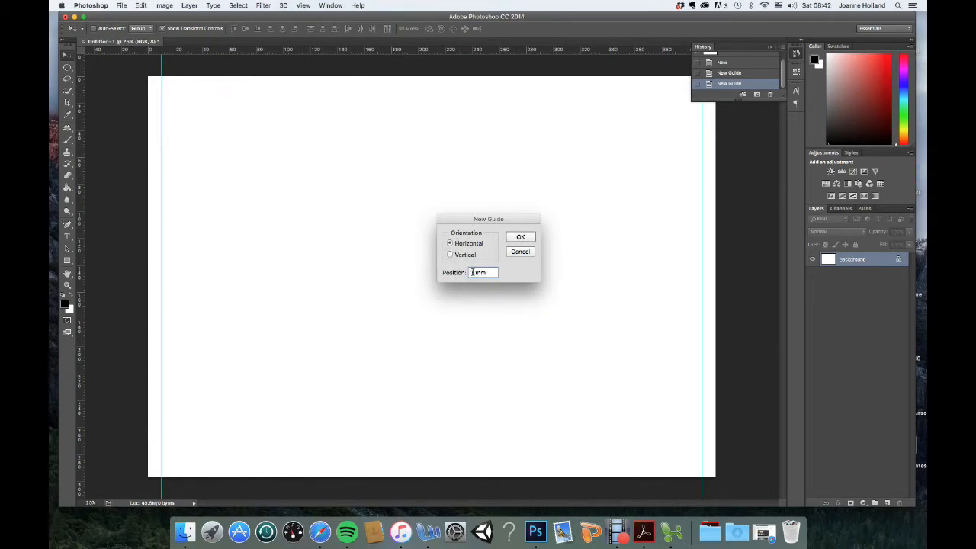
{"action": "left_click", "coordinate": [508, 238]}
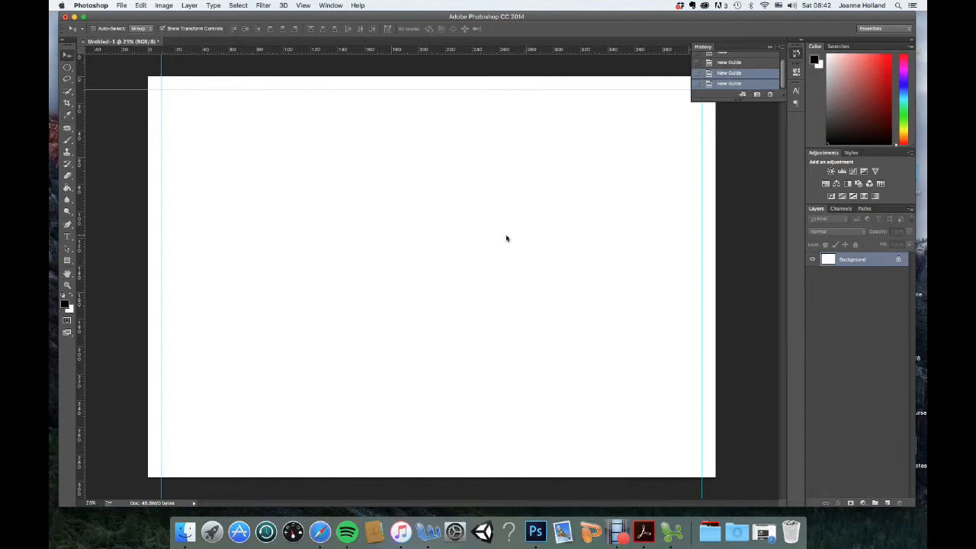
Add a horizontal guide at 287 mm for the page's bottom margin
{"action": "left_click", "coordinate": [303, 6]}
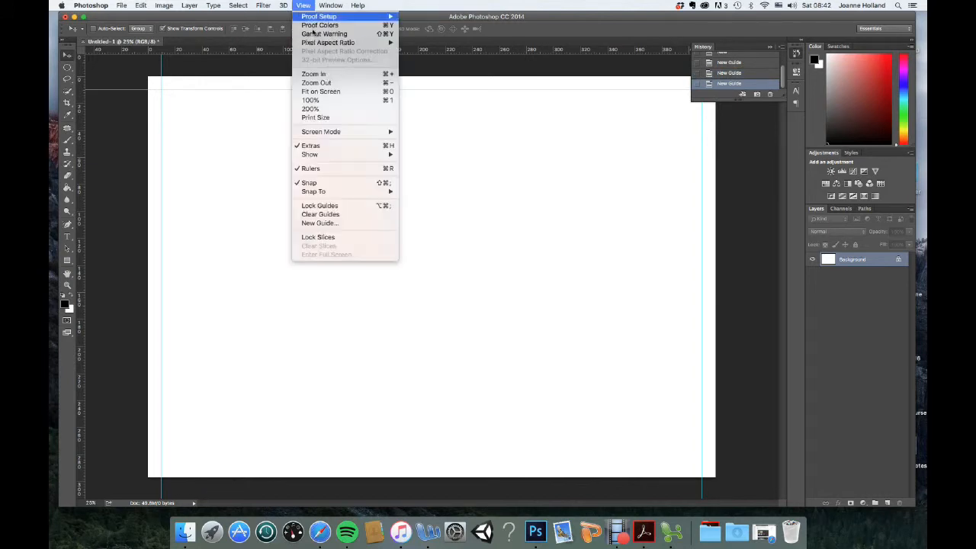
{"action": "left_click", "coordinate": [343, 223]}
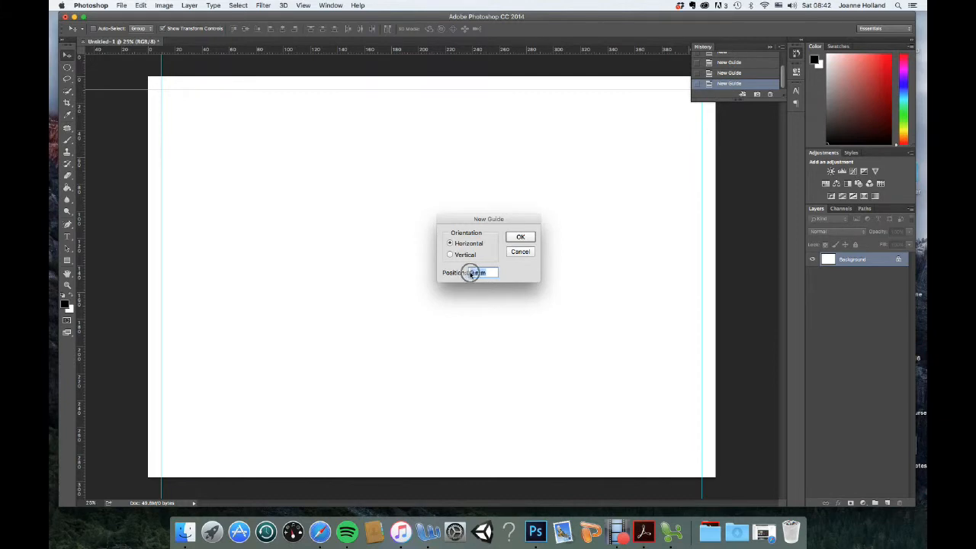
{"action": "left_click", "coordinate": [470, 273]}
{"action": "double_click", "coordinate": [471, 273]}
{"action": "type", "text": "287"}
{"action": "left_click", "coordinate": [519, 238]}
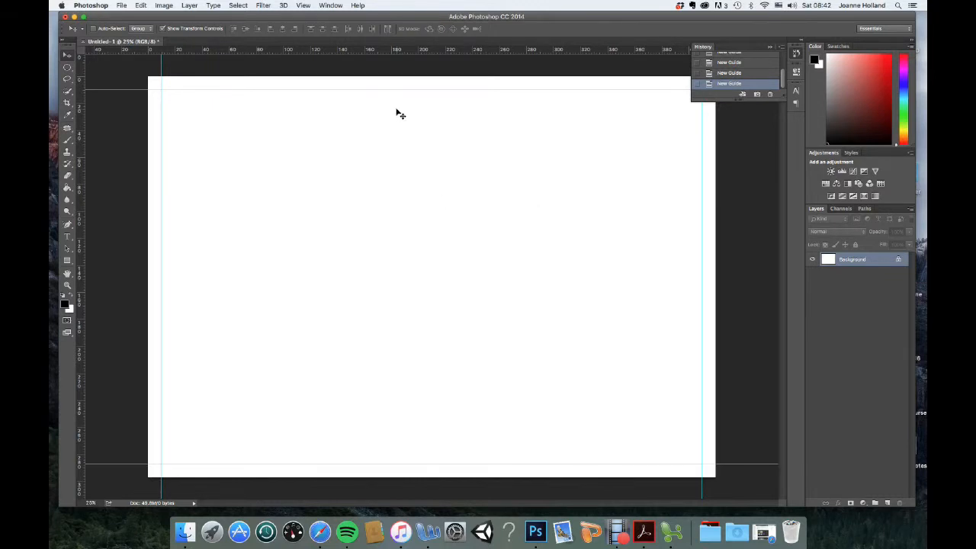
Add a vertical guide at 210 mm to mark the centre fold of the spread
{"action": "left_click", "coordinate": [305, 7]}
{"action": "left_click", "coordinate": [333, 223]}
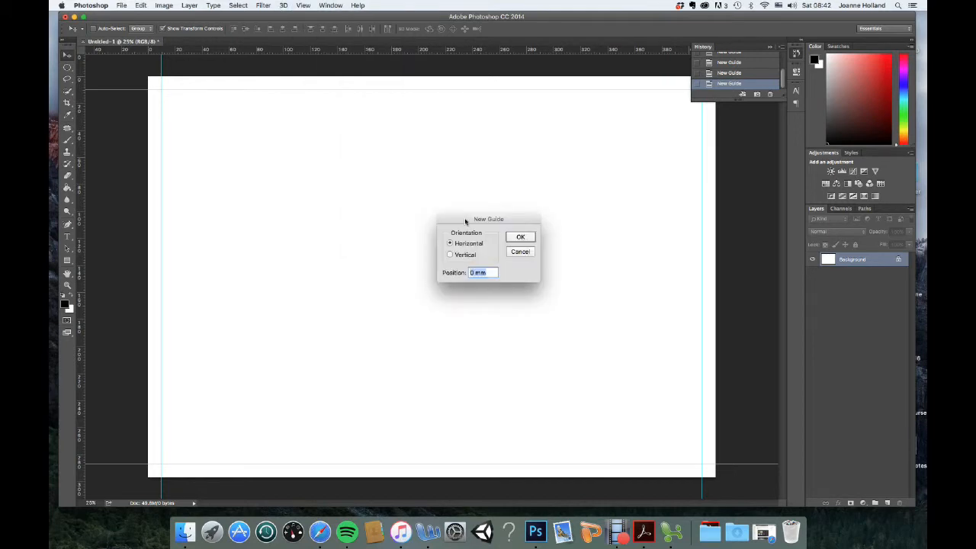
{"action": "left_click", "coordinate": [451, 255]}
{"action": "left_click", "coordinate": [474, 273]}
{"action": "type", "text": "210"}
{"action": "left_click", "coordinate": [519, 236]}
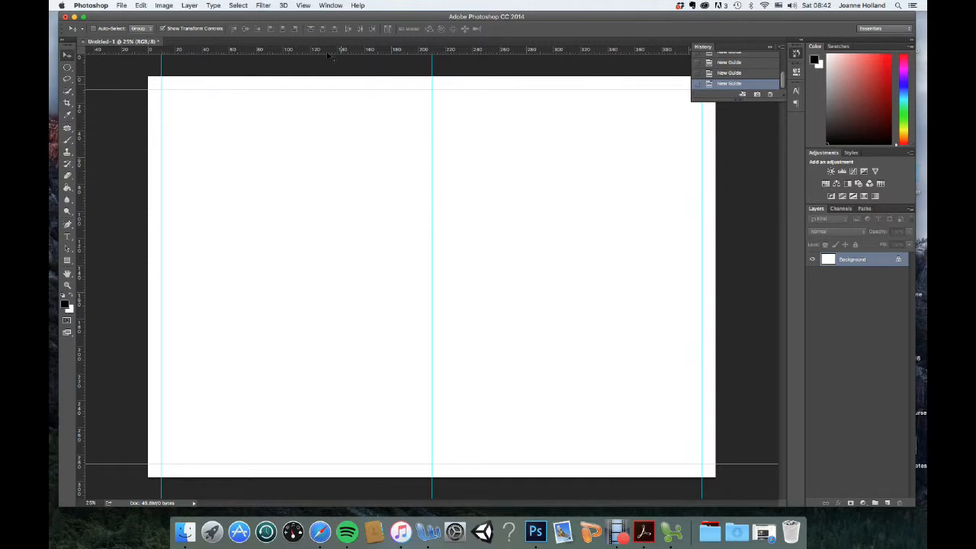
Add a vertical guide at 200 mm for the left page's inner margin
{"action": "left_click", "coordinate": [304, 6]}
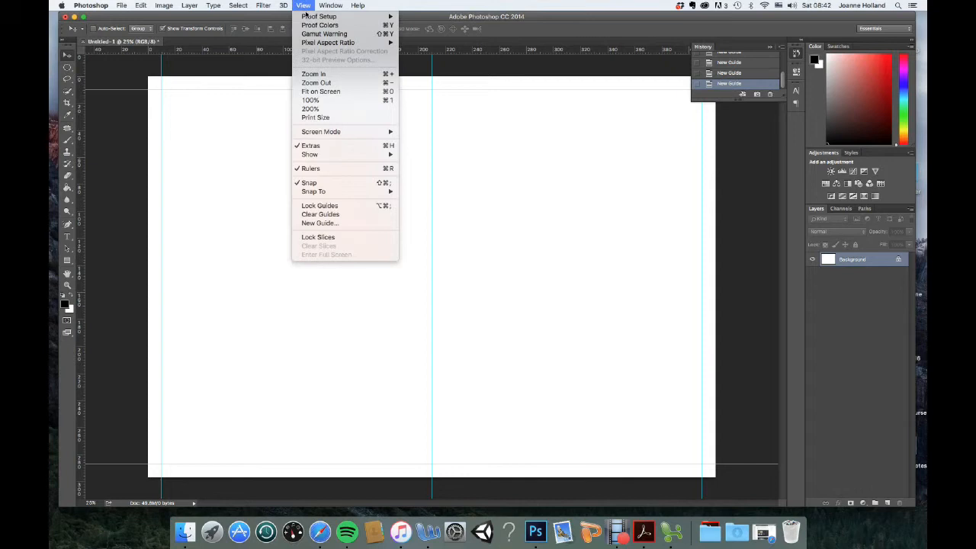
{"action": "left_click", "coordinate": [327, 223]}
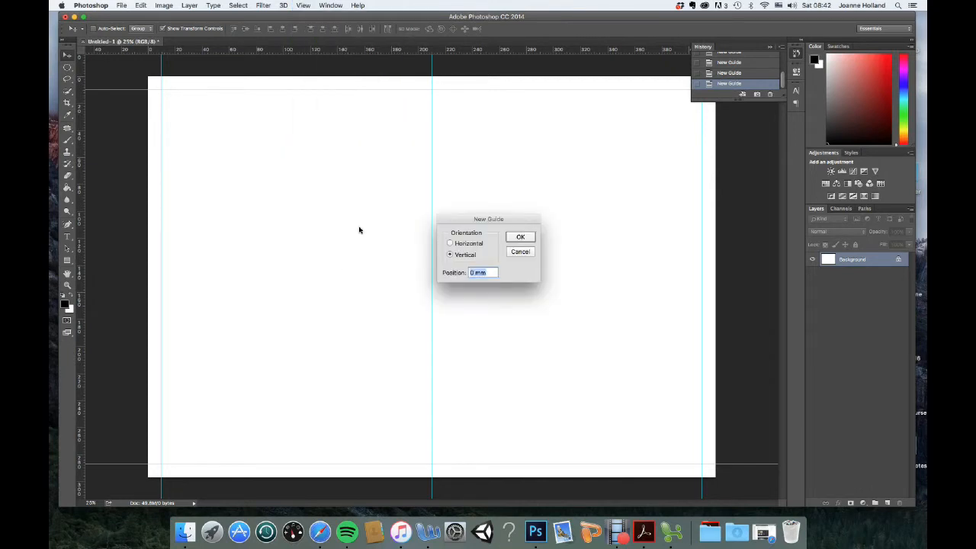
{"action": "left_click", "coordinate": [475, 274]}
{"action": "key", "text": "BackSpace"}
{"action": "key", "text": "BackSpace"}
{"action": "type", "text": "200"}
{"action": "left_click", "coordinate": [526, 241]}
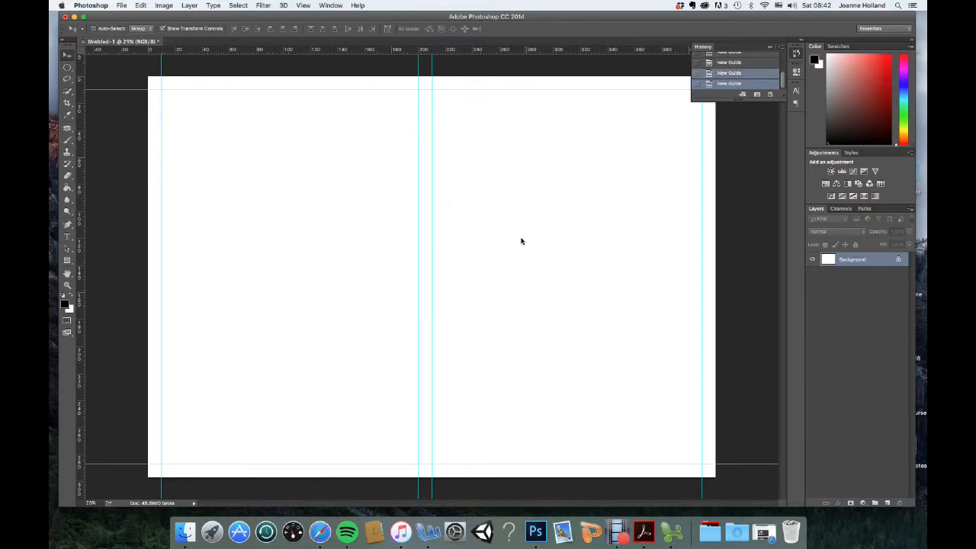
Add a vertical guide at 220 mm for the right page's inner margin
{"action": "left_click", "coordinate": [304, 7]}
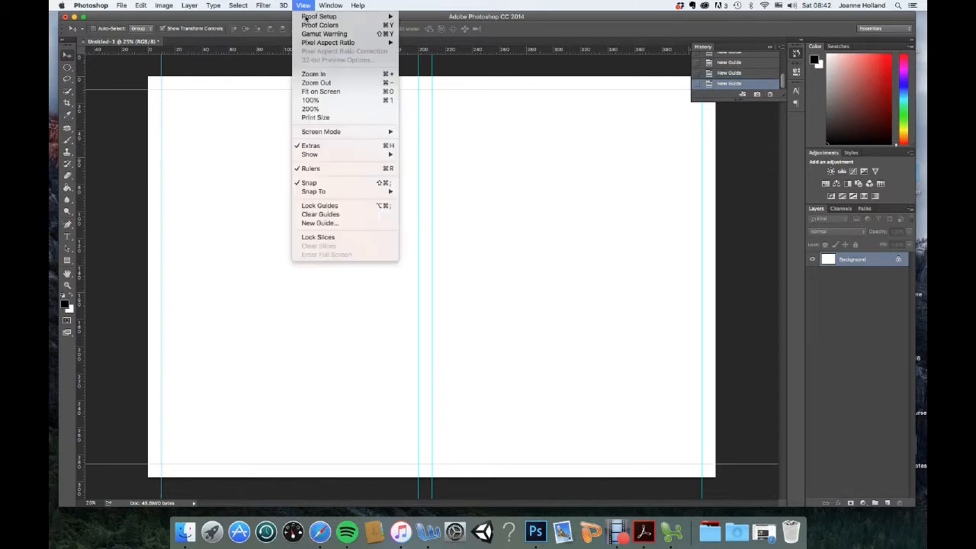
{"action": "left_click", "coordinate": [326, 228]}
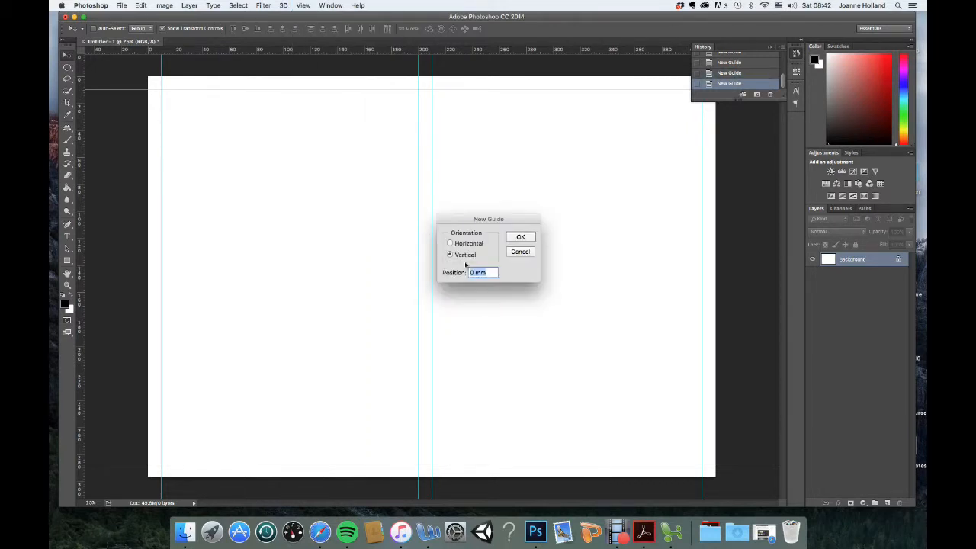
{"action": "left_click", "coordinate": [474, 272]}
{"action": "type", "text": "220"}
{"action": "left_click", "coordinate": [513, 241]}
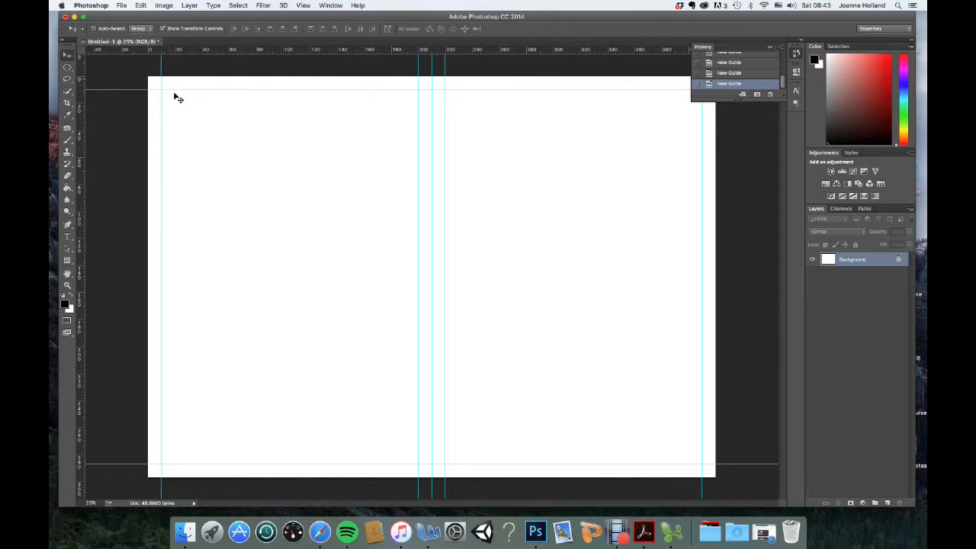
Add a vertical guide at 70 mm for the end of the left page's first column
{"action": "left_click", "coordinate": [304, 5]}
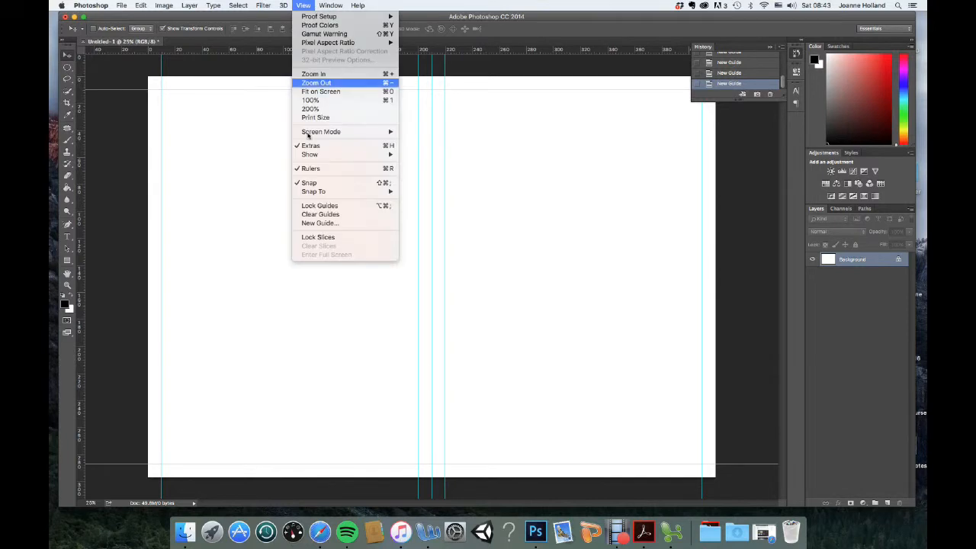
{"action": "left_click", "coordinate": [331, 223]}
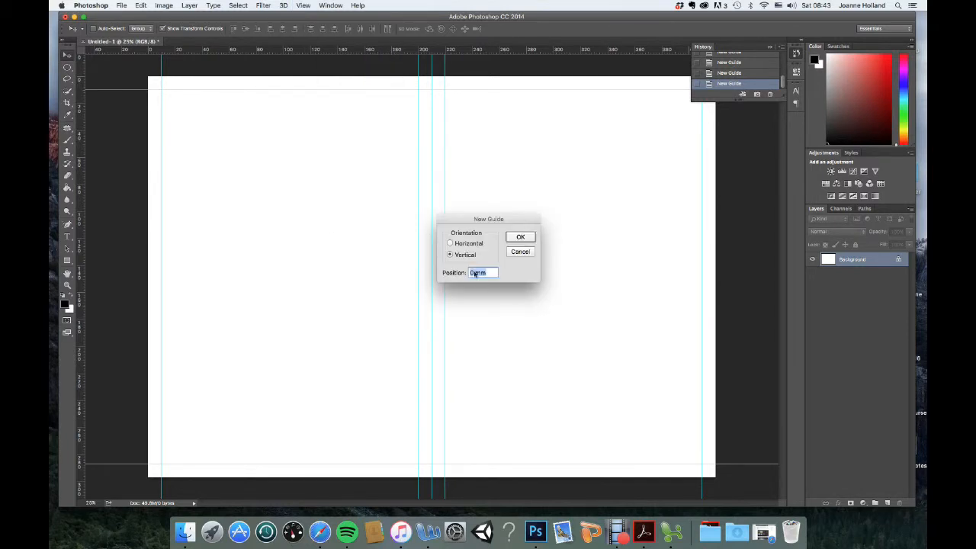
{"action": "left_click", "coordinate": [473, 272]}
{"action": "key", "text": "BackSpace"}
{"action": "type", "text": "70"}
{"action": "left_click", "coordinate": [521, 237]}
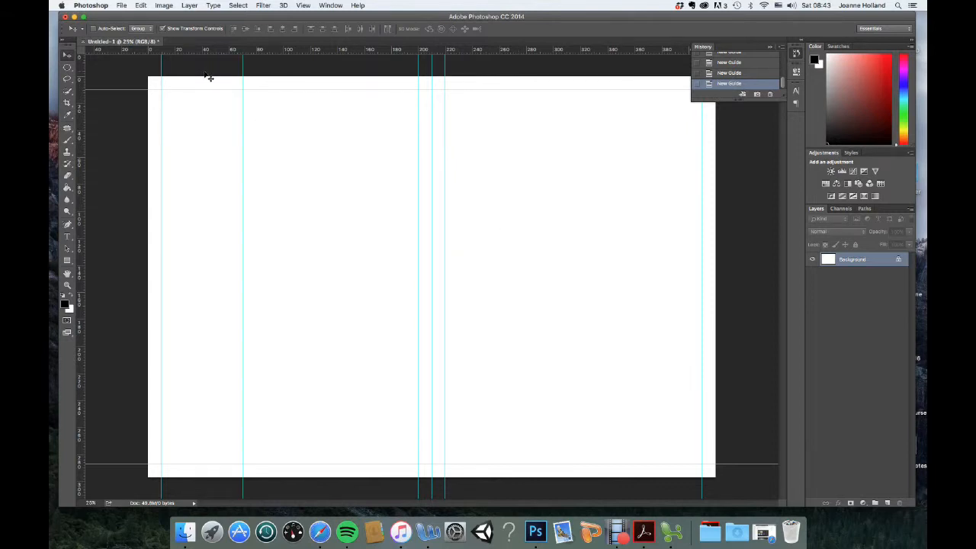
Add a vertical guide at about 75 mm for the start of the left page's second column
{"action": "left_click", "coordinate": [304, 6]}
{"action": "left_click", "coordinate": [329, 223]}
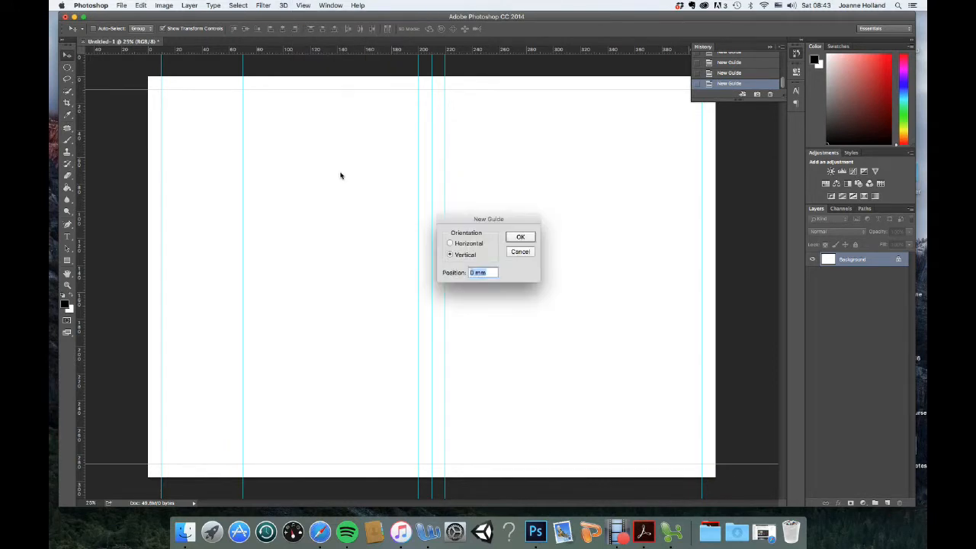
{"action": "left_click", "coordinate": [475, 273]}
{"action": "double_click", "coordinate": [480, 273]}
{"action": "left_click", "coordinate": [475, 273]}
{"action": "left_click", "coordinate": [474, 273]}
{"action": "left_click", "coordinate": [476, 273]}
{"action": "left_click", "coordinate": [473, 273]}
{"action": "double_click", "coordinate": [474, 273]}
{"action": "key", "text": "BackSpace"}
{"action": "left_click", "coordinate": [521, 238]}
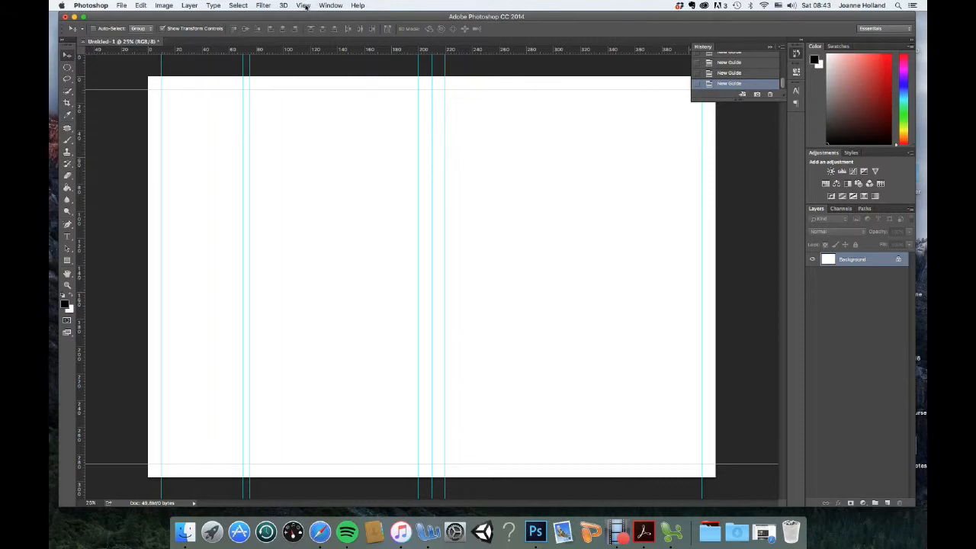
Add a vertical guide at 13.5 cm for the end of the left page's second column
{"action": "left_click", "coordinate": [304, 5]}
{"action": "left_click", "coordinate": [328, 221]}
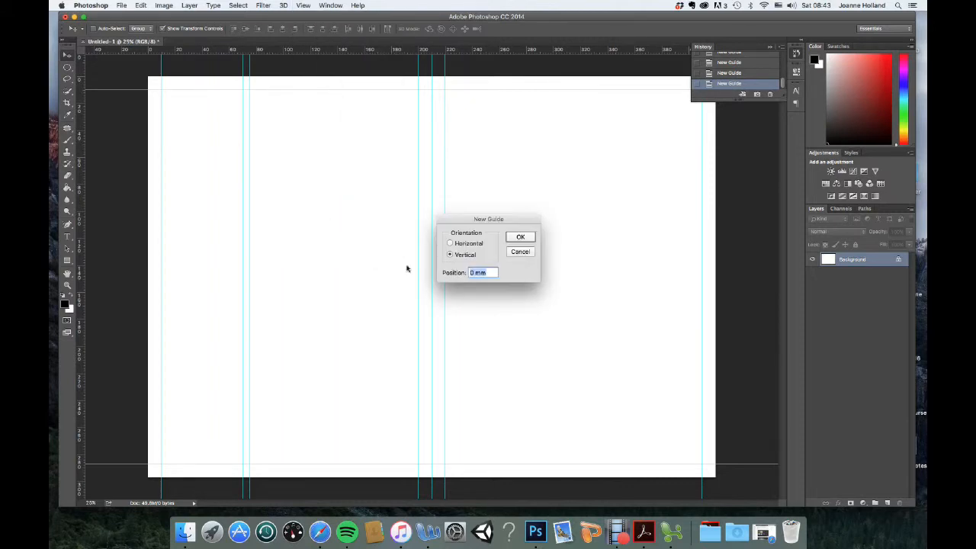
{"action": "left_click", "coordinate": [475, 273]}
{"action": "left_click_drag", "start_coordinate": [485, 273], "coordinate": [468, 273]}
{"action": "type", "text": "13.5cm"}
{"action": "left_click", "coordinate": [521, 236]}
Add a vertical guide at 14 cm for the start of the left page's third column
{"action": "left_click", "coordinate": [302, 5]}
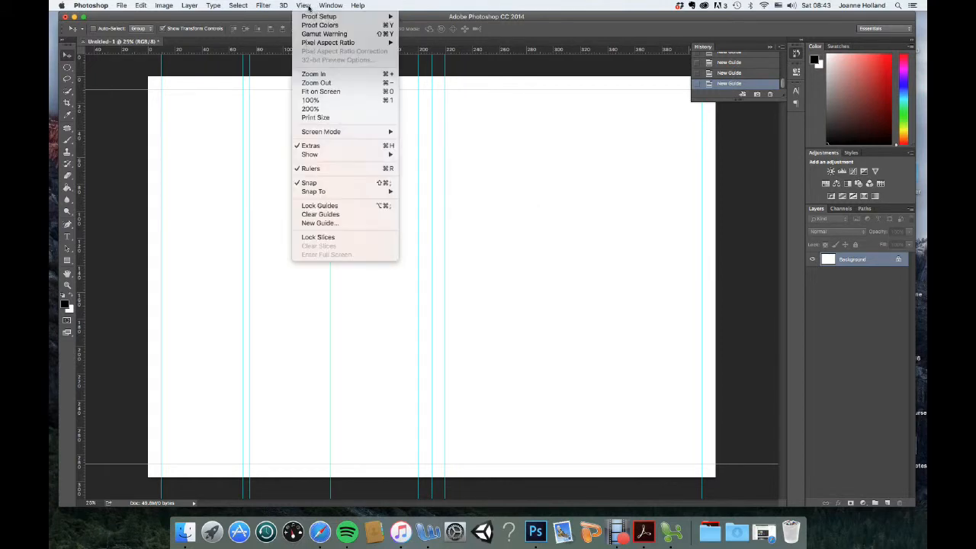
{"action": "left_click", "coordinate": [320, 223]}
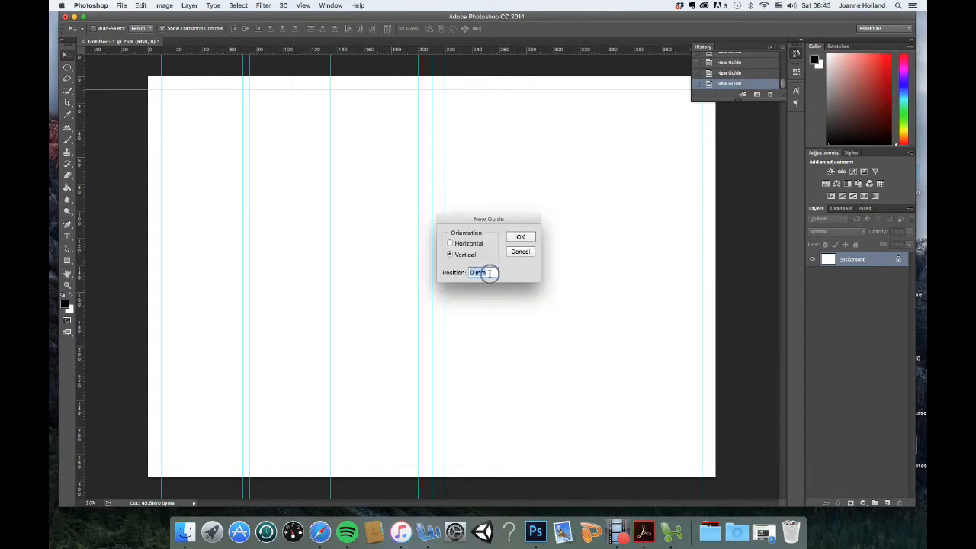
{"action": "type", "text": "14 cm"}
{"action": "left_click", "coordinate": [520, 237]}
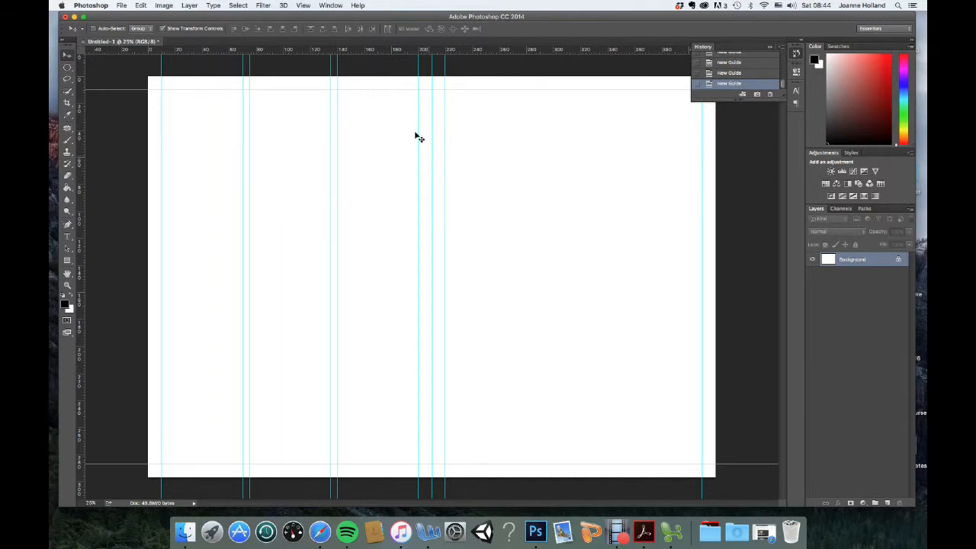
Add a vertical guide at 28 cm for the end of the right page's first column
{"action": "left_click", "coordinate": [303, 5]}
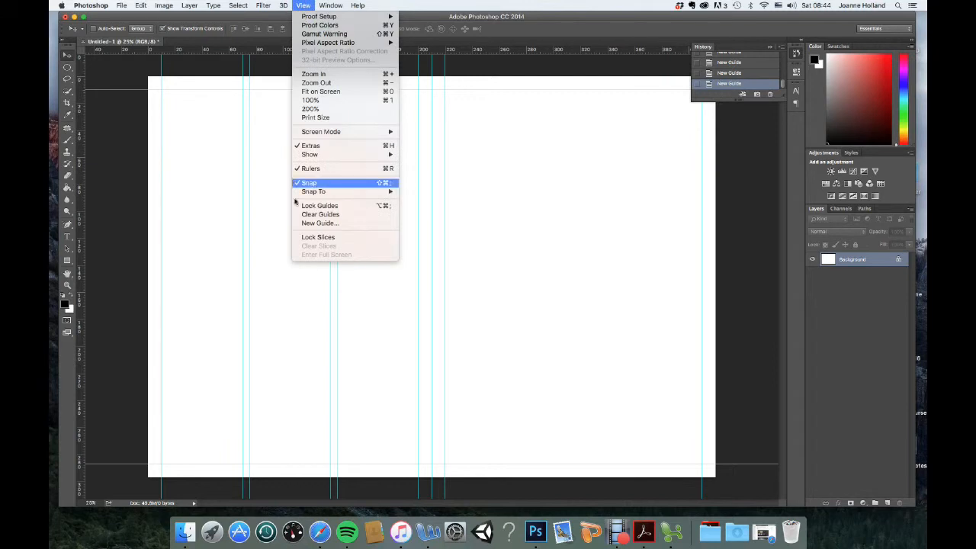
{"action": "left_click", "coordinate": [321, 223]}
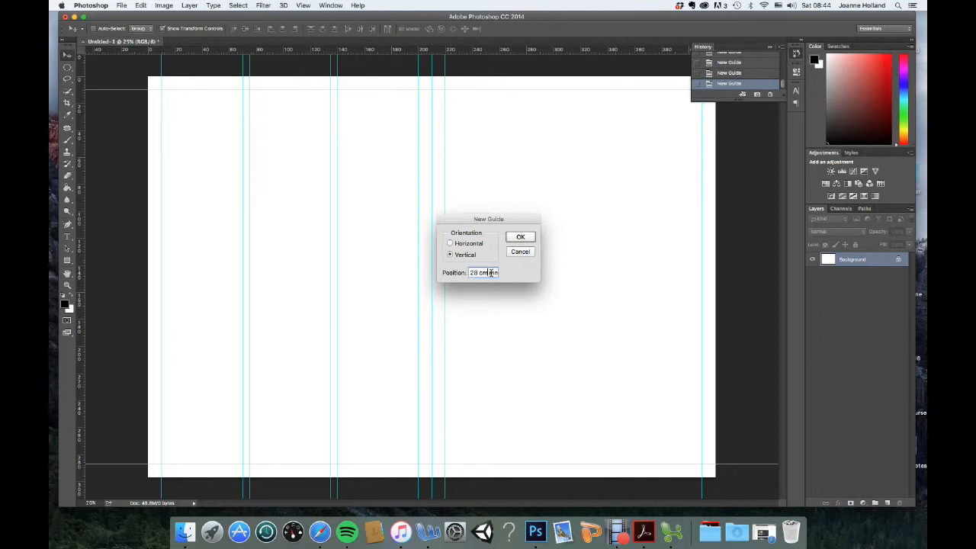
{"action": "double_click", "coordinate": [494, 272]}
{"action": "key", "text": "BackSpace"}
{"action": "left_click", "coordinate": [515, 237]}
{"action": "left_click", "coordinate": [562, 176]}
{"action": "left_click_drag", "start_coordinate": [494, 272], "coordinate": [458, 273]}
{"action": "type", "text": "2"}
{"action": "left_click", "coordinate": [514, 237]}
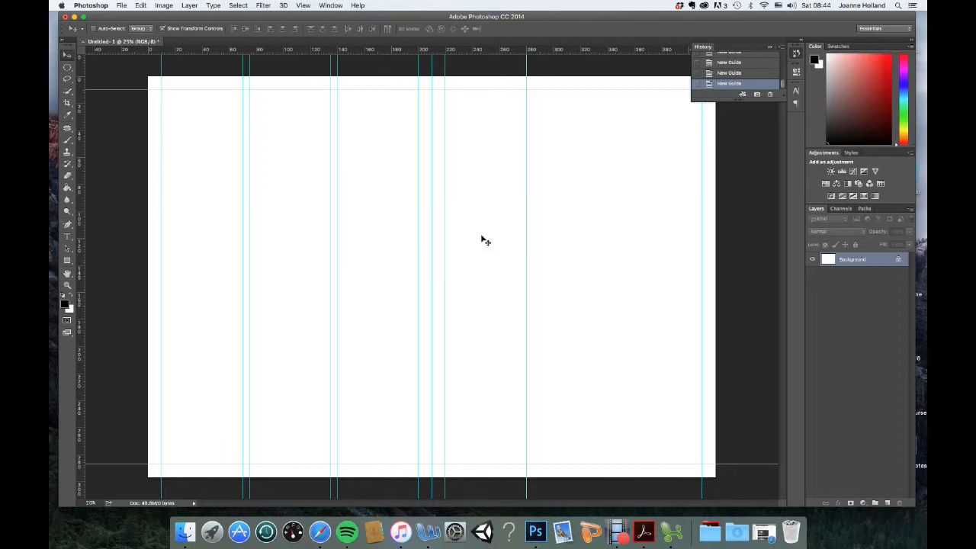
Add a vertical guide at 28.5 cm for the start of the right page's second column
{"action": "left_click", "coordinate": [304, 4]}
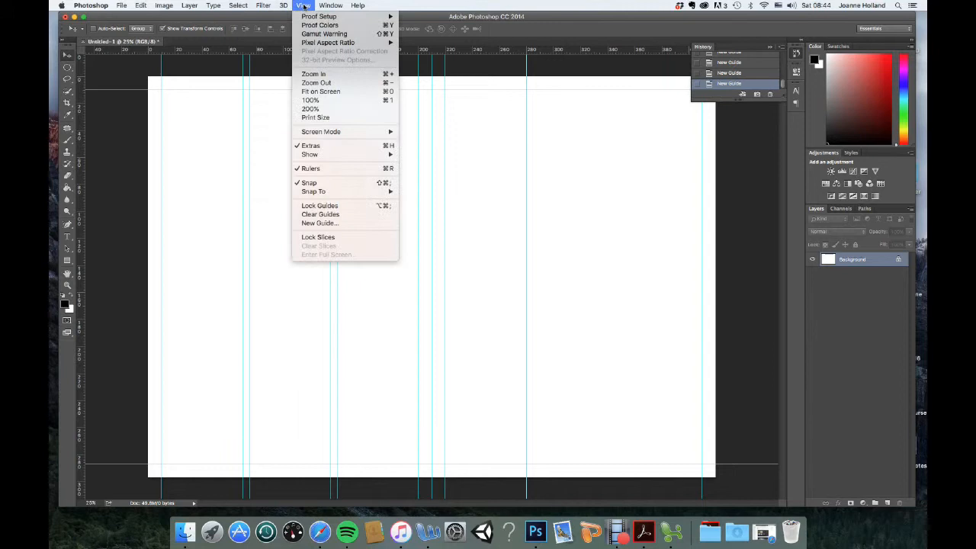
{"action": "left_click", "coordinate": [308, 224]}
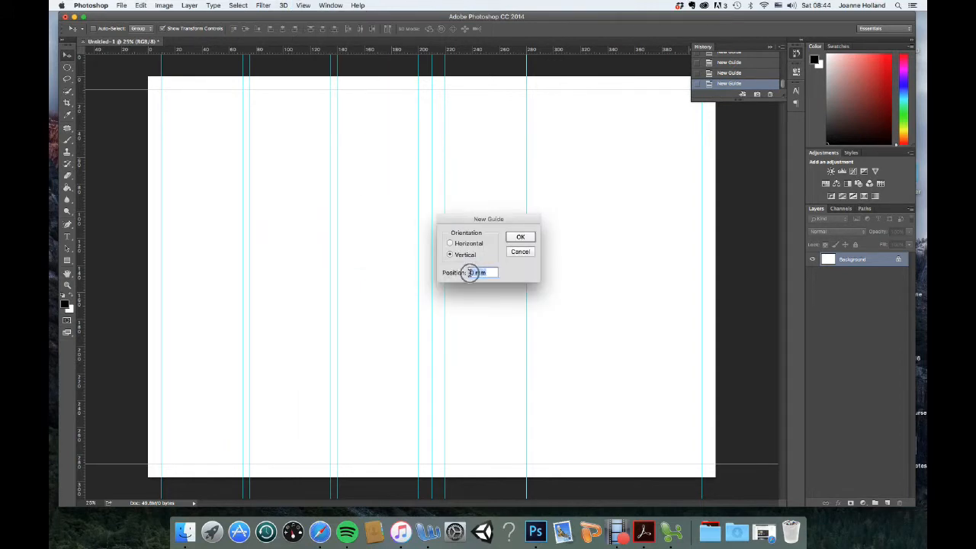
{"action": "type", "text": "3"}
{"action": "type", "text": "8.5cm"}
{"action": "left_click", "coordinate": [518, 238]}
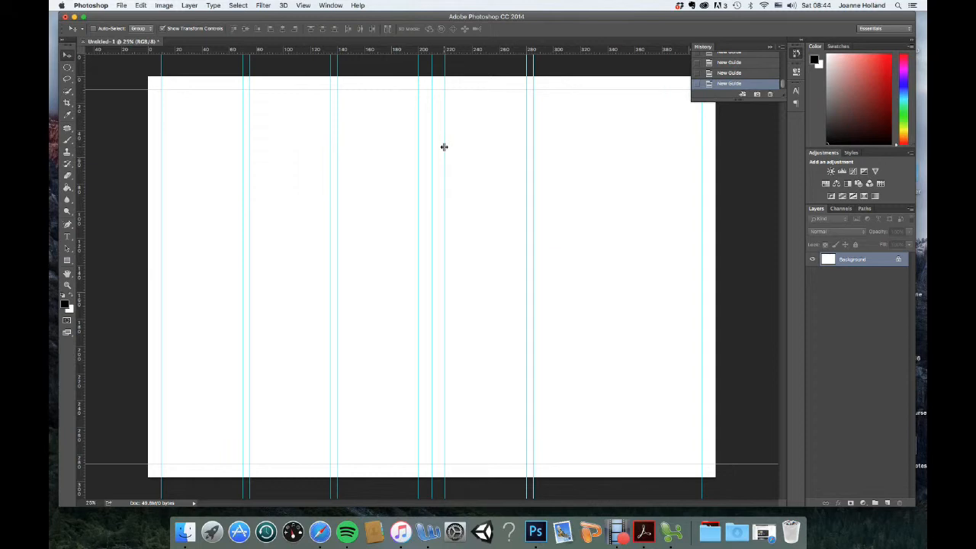
Add a vertical guide at 34.5 cm for the end of the right page's second column
{"action": "left_click", "coordinate": [305, 6]}
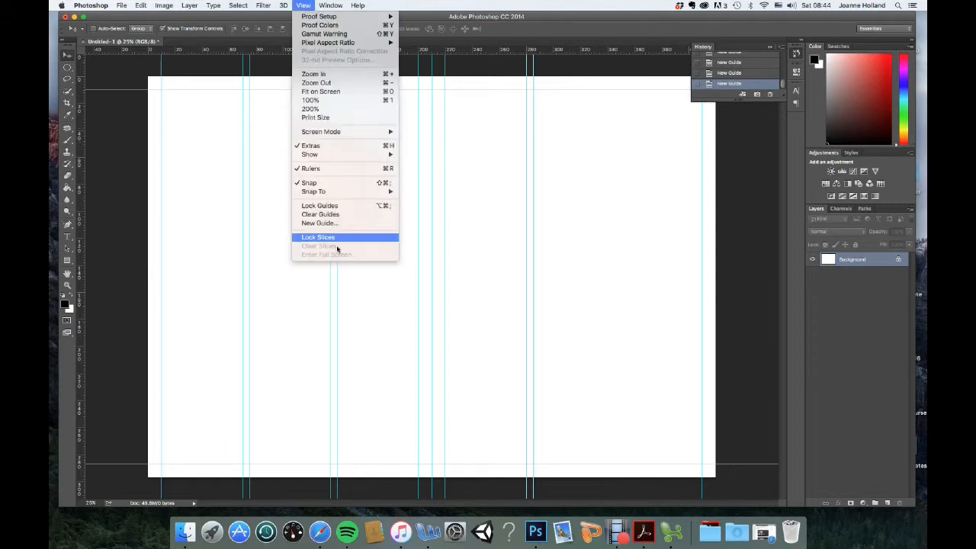
{"action": "left_click", "coordinate": [334, 223]}
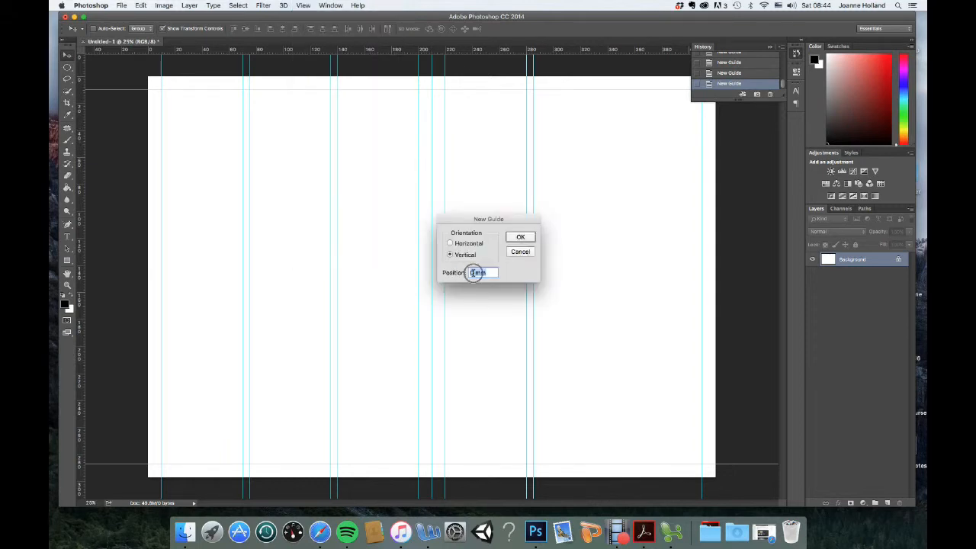
{"action": "left_click", "coordinate": [473, 272]}
{"action": "key", "text": "BackSpace"}
{"action": "type", "text": "35"}
{"action": "key", "text": "BackSpace"}
{"action": "key", "text": "BackSpace"}
{"action": "type", "text": "4.5"}
{"action": "left_click_drag", "start_coordinate": [494, 271], "coordinate": [485, 272]}
{"action": "type", "text": "cm"}
{"action": "left_click", "coordinate": [510, 238]}
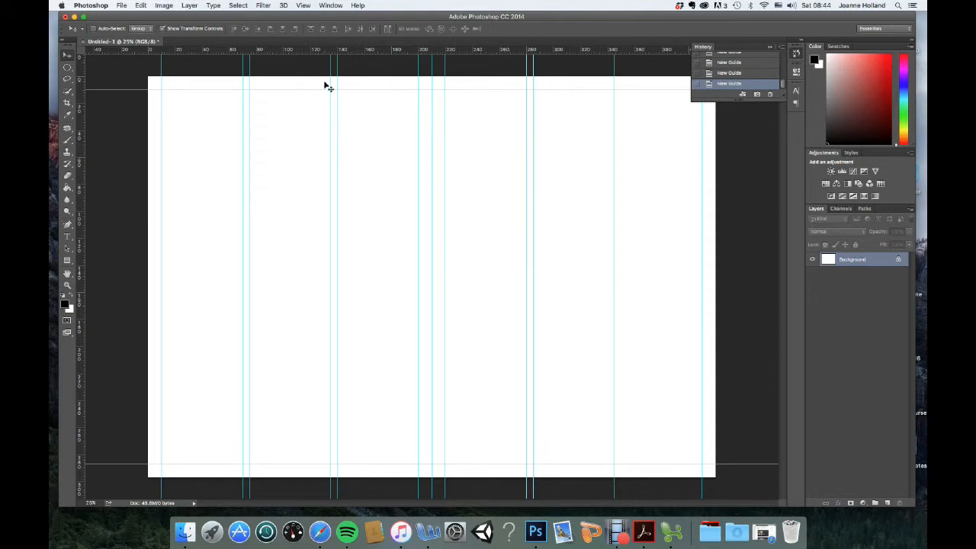
Add a vertical guide at 35 cm for the start of the right page's third column
{"action": "left_click", "coordinate": [302, 6]}
{"action": "left_click", "coordinate": [318, 223]}
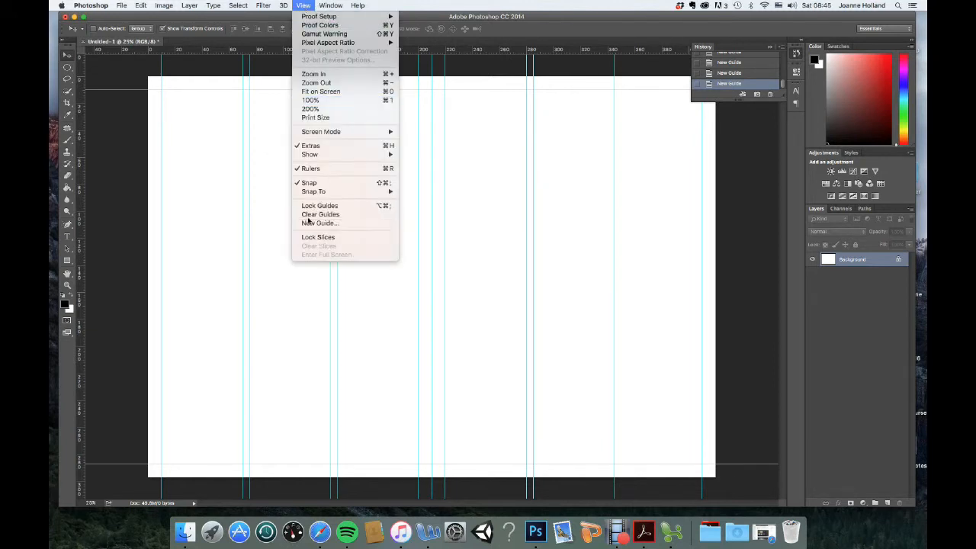
{"action": "left_click", "coordinate": [474, 273]}
{"action": "left_click_drag", "start_coordinate": [490, 272], "coordinate": [464, 271]}
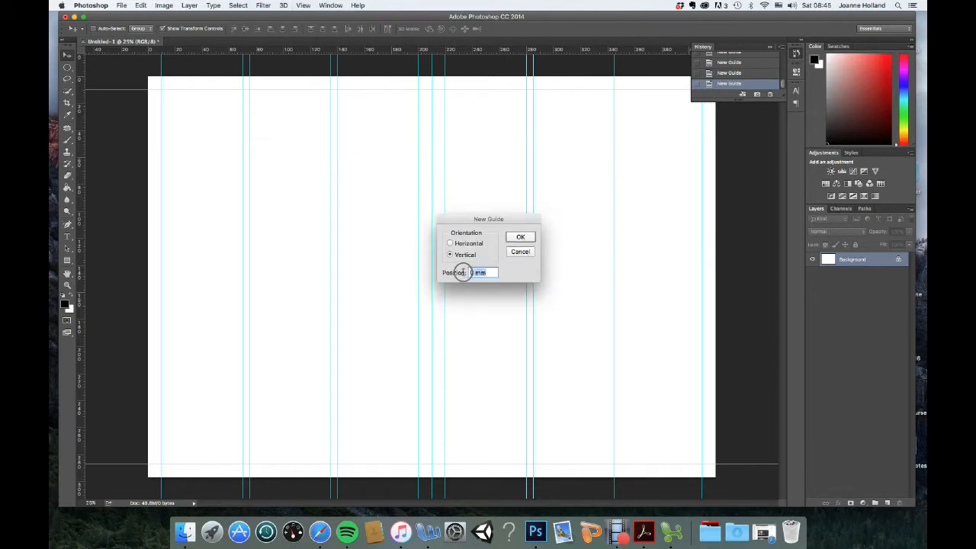
{"action": "type", "text": "35cm"}
{"action": "left_click", "coordinate": [519, 237]}
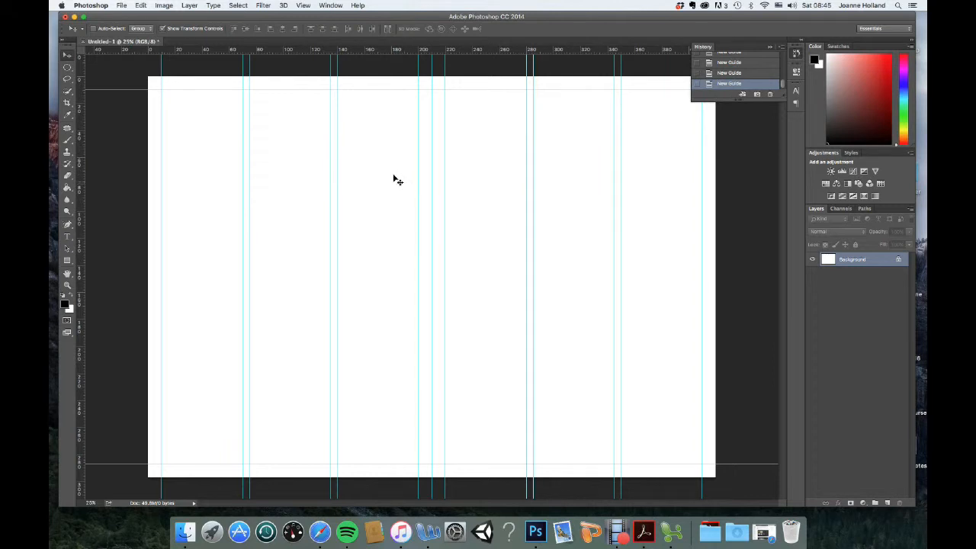
Add a horizontal guide at 6 cm to mark the lower edge of the headline band
{"action": "left_click", "coordinate": [308, 5]}
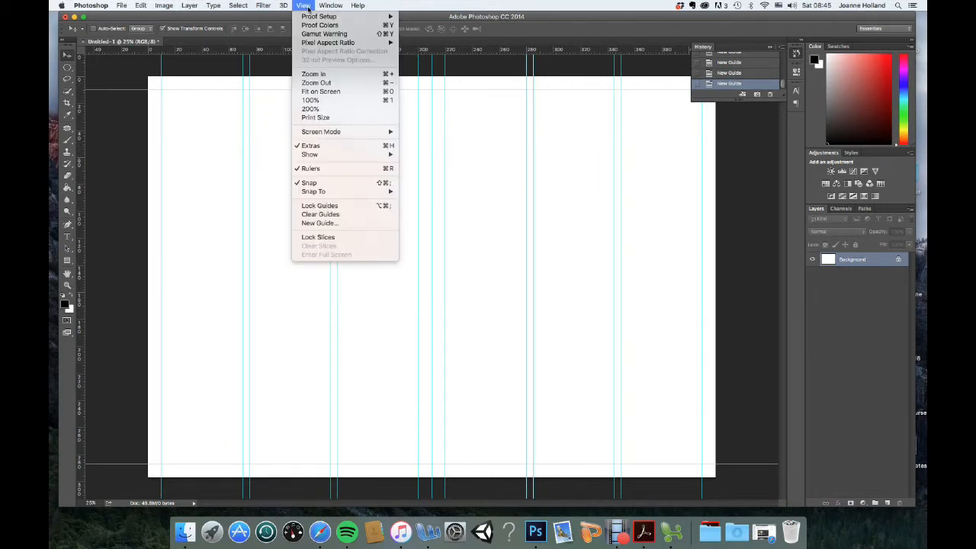
{"action": "left_click", "coordinate": [314, 223]}
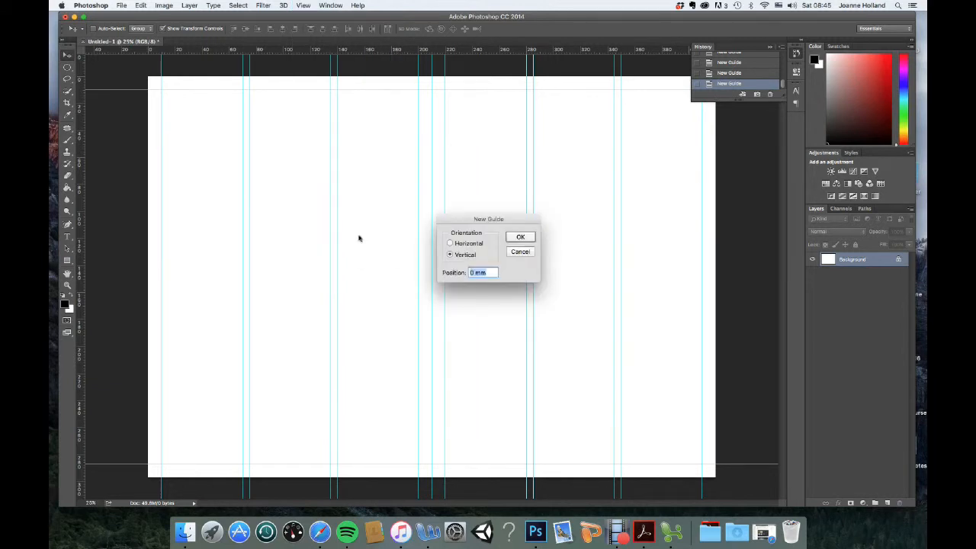
{"action": "left_click", "coordinate": [449, 243]}
{"action": "left_click", "coordinate": [473, 272]}
{"action": "key", "text": "BackSpace"}
{"action": "left_click_drag", "start_coordinate": [487, 272], "coordinate": [463, 272]}
{"action": "type", "text": "6"}
{"action": "left_click", "coordinate": [522, 238]}
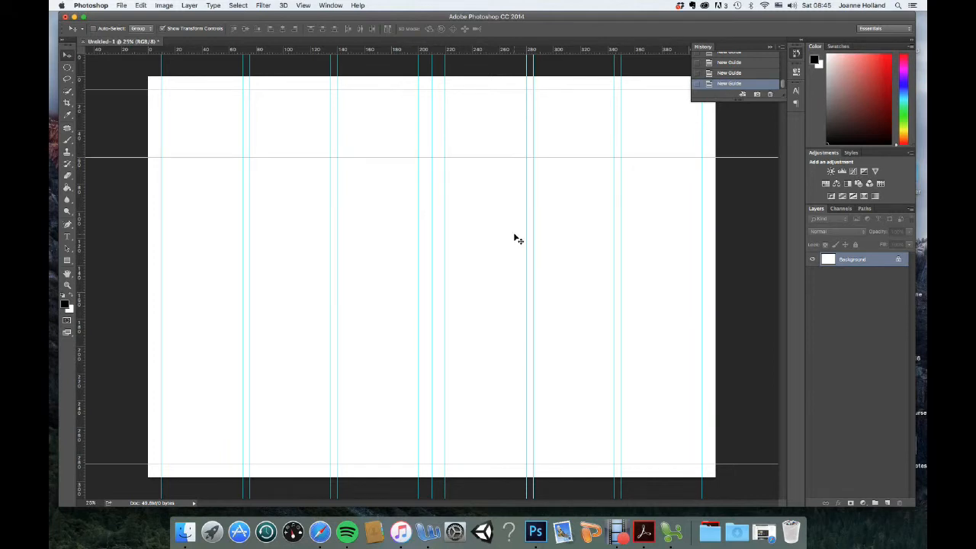
Try a horizontal guide at 16.5 mm and undo it
{"action": "left_click", "coordinate": [303, 5]}
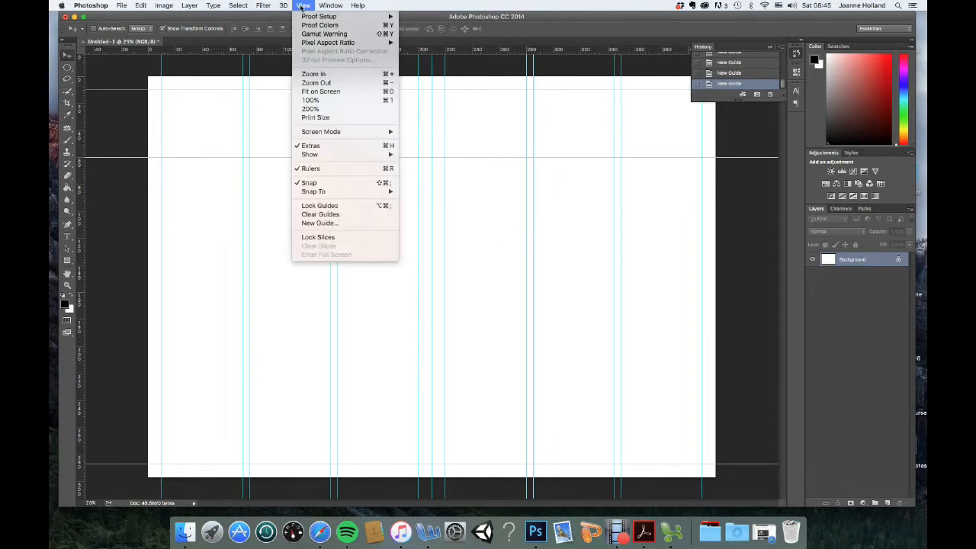
{"action": "left_click", "coordinate": [312, 221]}
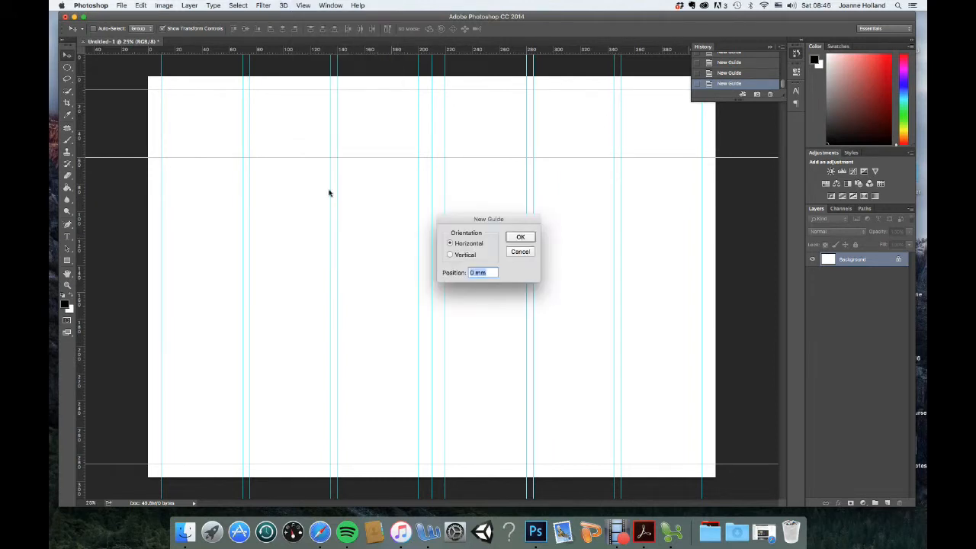
{"action": "left_click", "coordinate": [478, 272]}
{"action": "left_click_drag", "start_coordinate": [488, 273], "coordinate": [465, 272]}
{"action": "type", "text": "16.5"}
{"action": "left_click", "coordinate": [520, 239]}
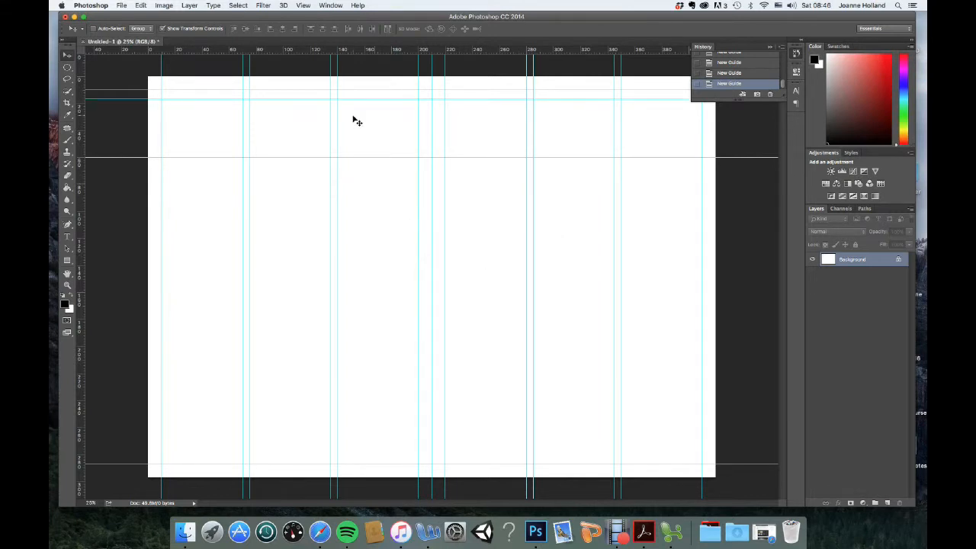
{"action": "key", "text": "super+z"}
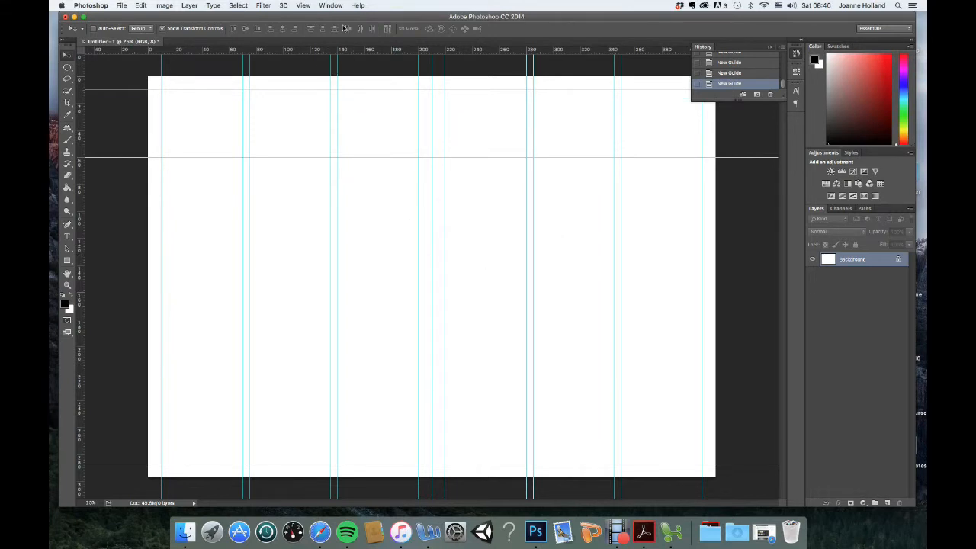
Add a horizontal guide at 16.5 cm for the lower edge of the upper row of content
{"action": "left_click", "coordinate": [303, 5]}
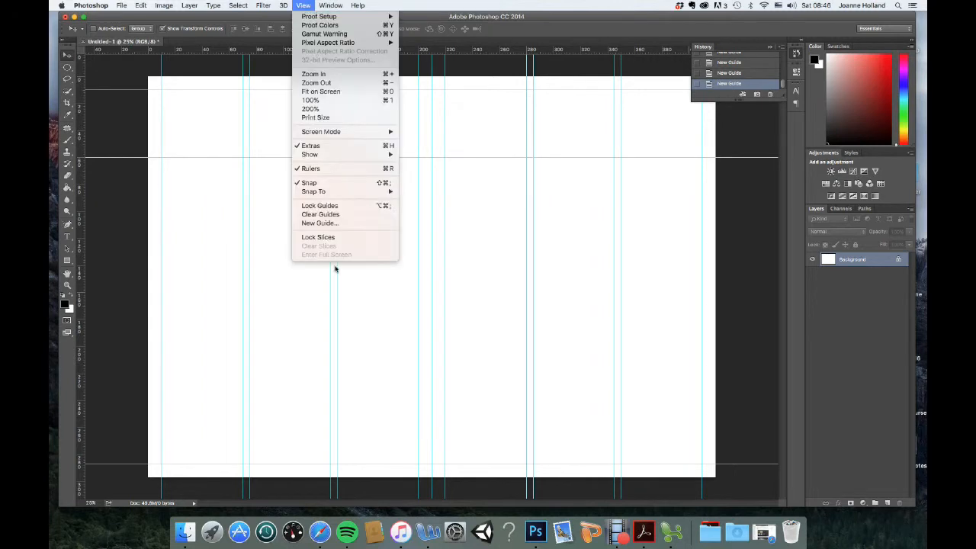
{"action": "left_click", "coordinate": [331, 223]}
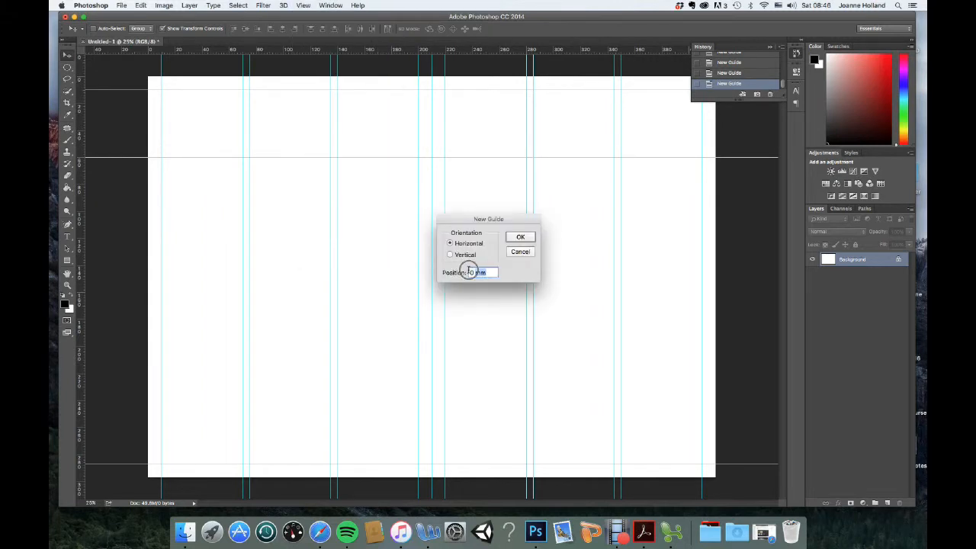
{"action": "type", "text": "16.4"}
{"action": "key", "text": "BackSpace"}
{"action": "type", "text": "5cm"}
{"action": "left_click", "coordinate": [525, 238]}
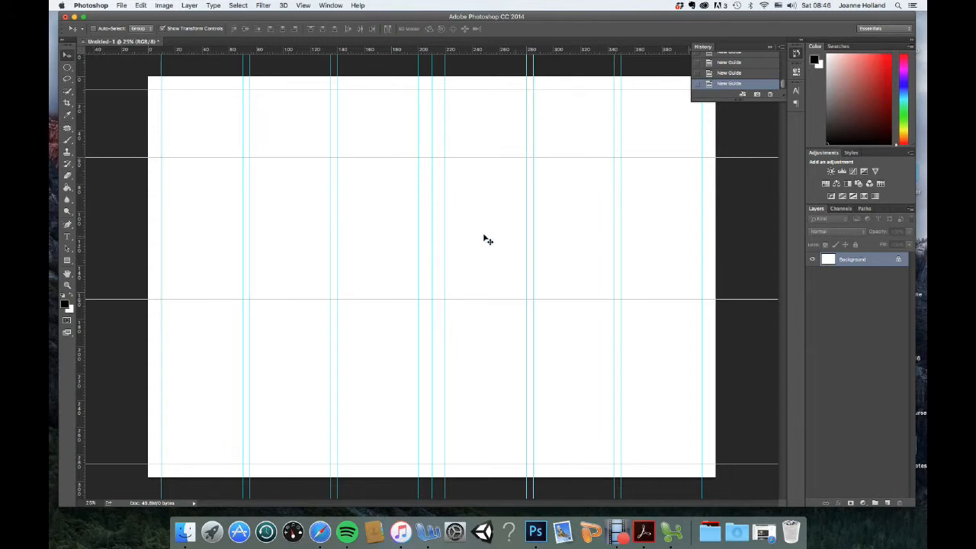
Add a horizontal guide at 17 cm for the upper edge of the lower row of content
{"action": "left_click", "coordinate": [303, 6]}
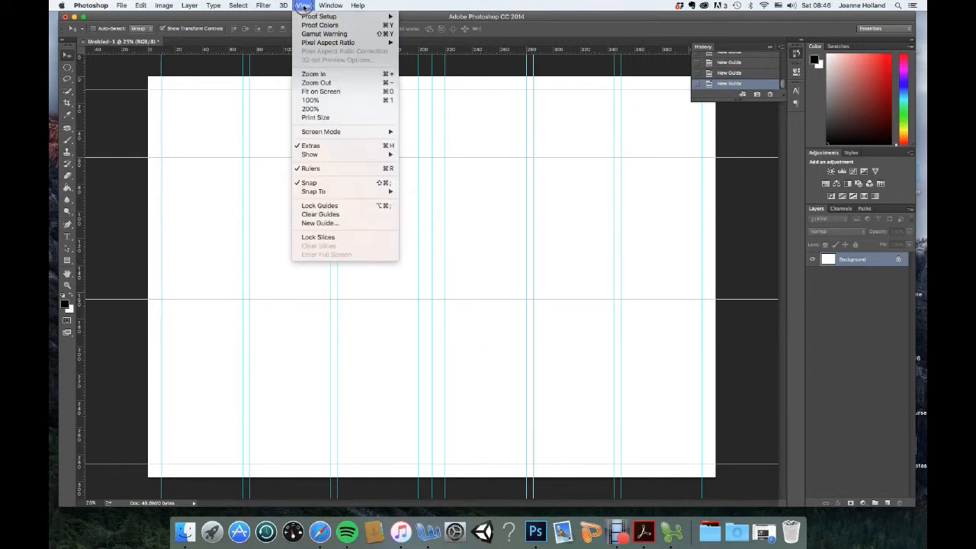
{"action": "left_click", "coordinate": [328, 227]}
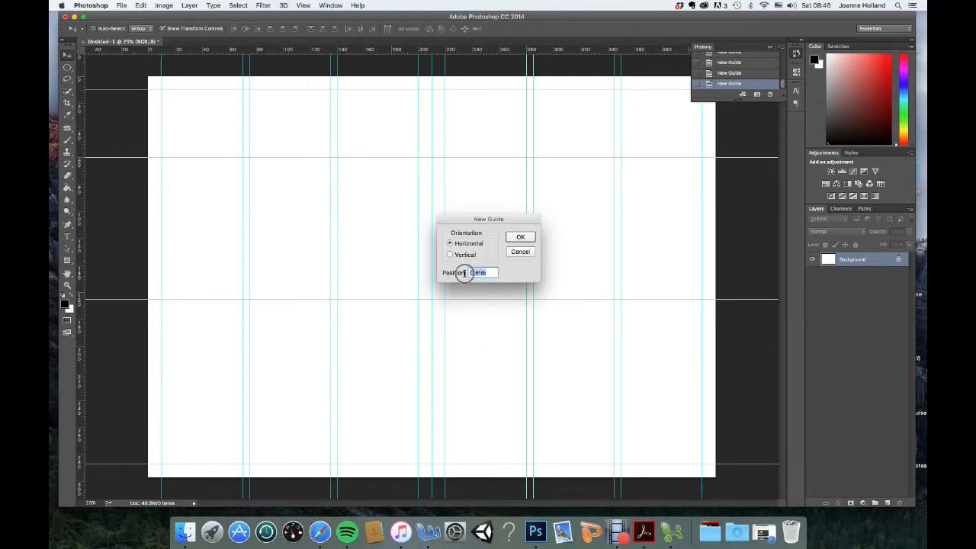
{"action": "type", "text": "17"}
{"action": "left_click", "coordinate": [509, 237]}
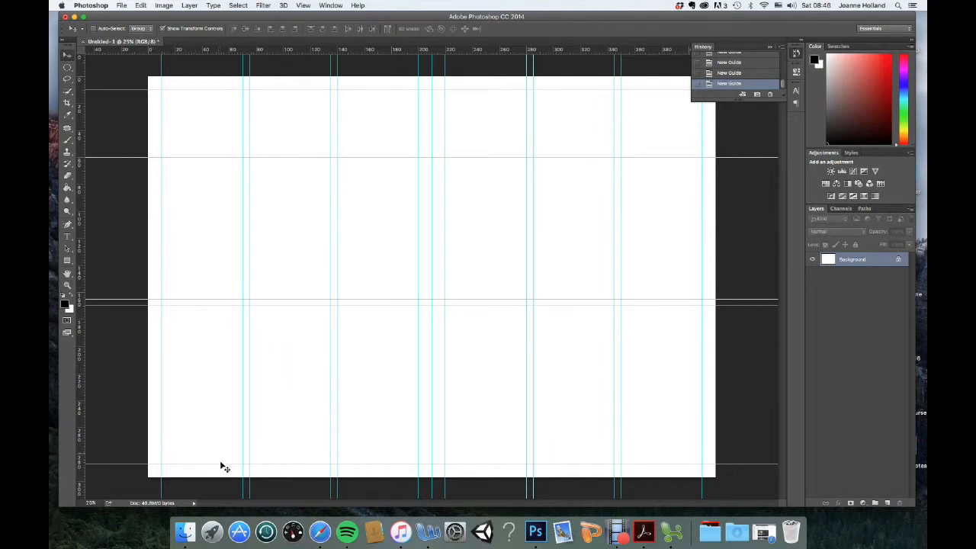
Add a horizontal guide at 28 cm just above the bottom margin guide
{"action": "left_click", "coordinate": [304, 6]}
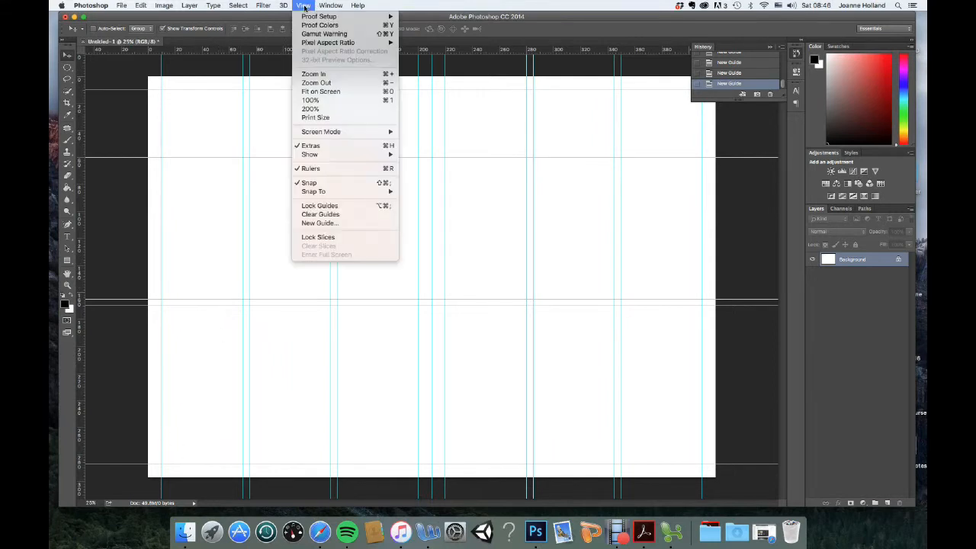
{"action": "left_click", "coordinate": [320, 223]}
{"action": "left_click", "coordinate": [473, 273]}
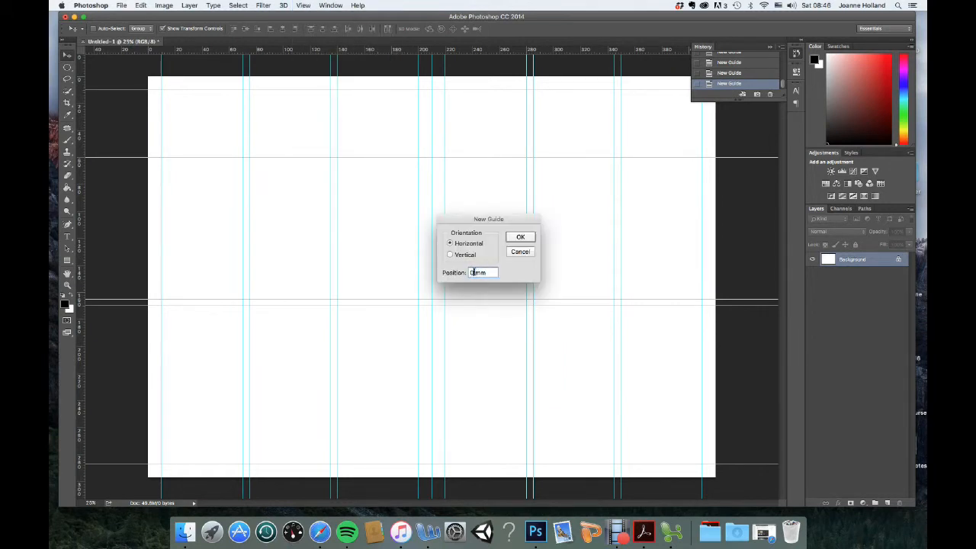
{"action": "left_click_drag", "start_coordinate": [494, 273], "coordinate": [477, 273]}
{"action": "type", "text": "28cm"}
{"action": "left_click", "coordinate": [520, 236]}
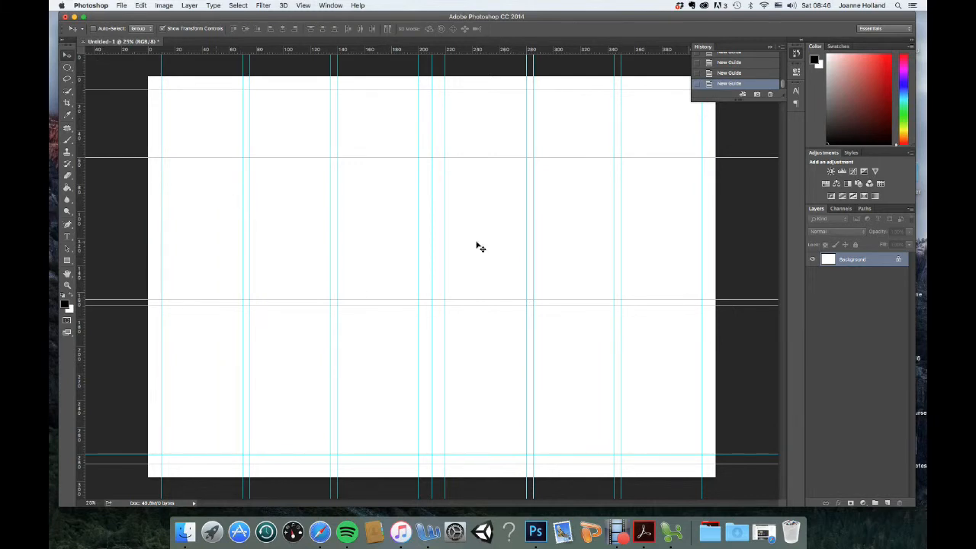
Draw a rectangle about 4725 × 591 px across the headline band and one about 1478 × 1301 px over the left page's lower second and third columns
{"action": "left_click", "coordinate": [67, 261]}
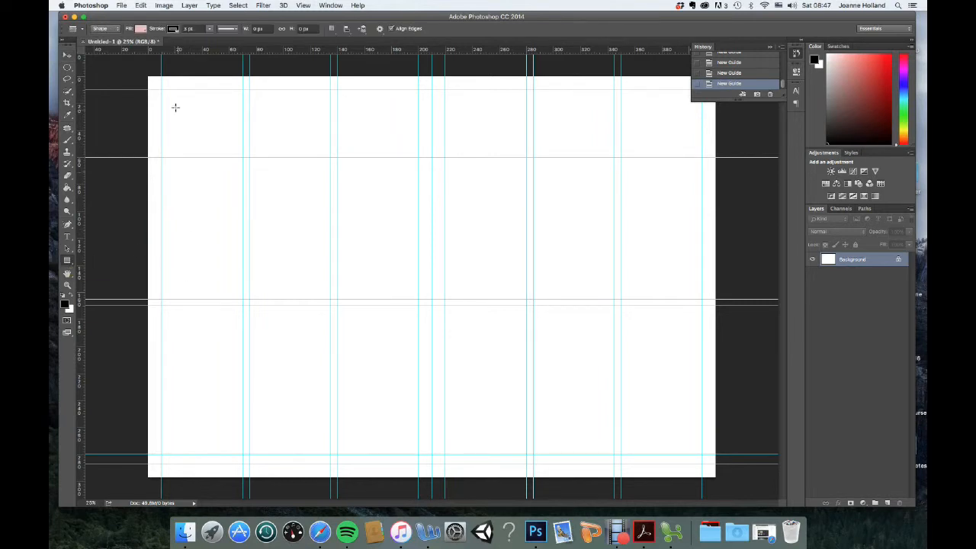
{"action": "left_click_drag", "start_coordinate": [161, 89], "coordinate": [696, 154]}
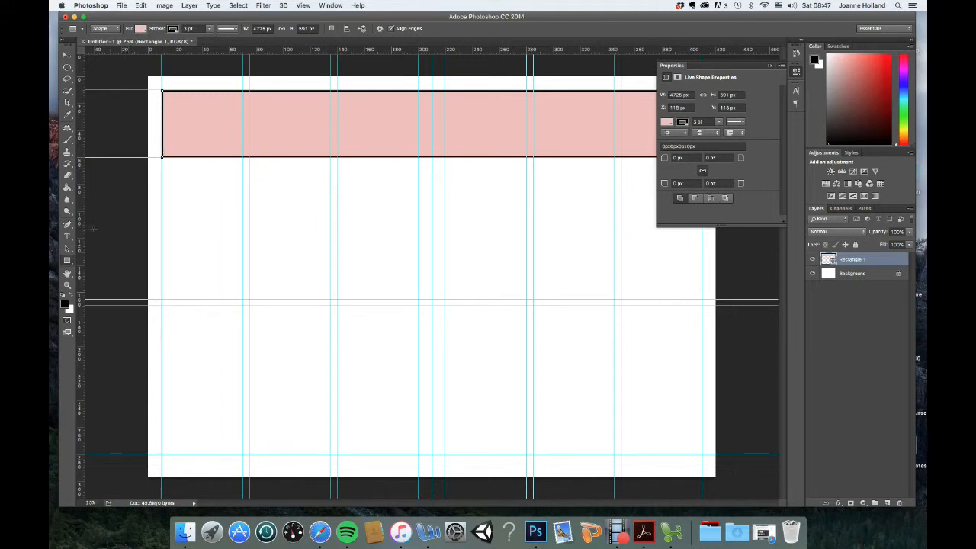
{"action": "left_click", "coordinate": [68, 261]}
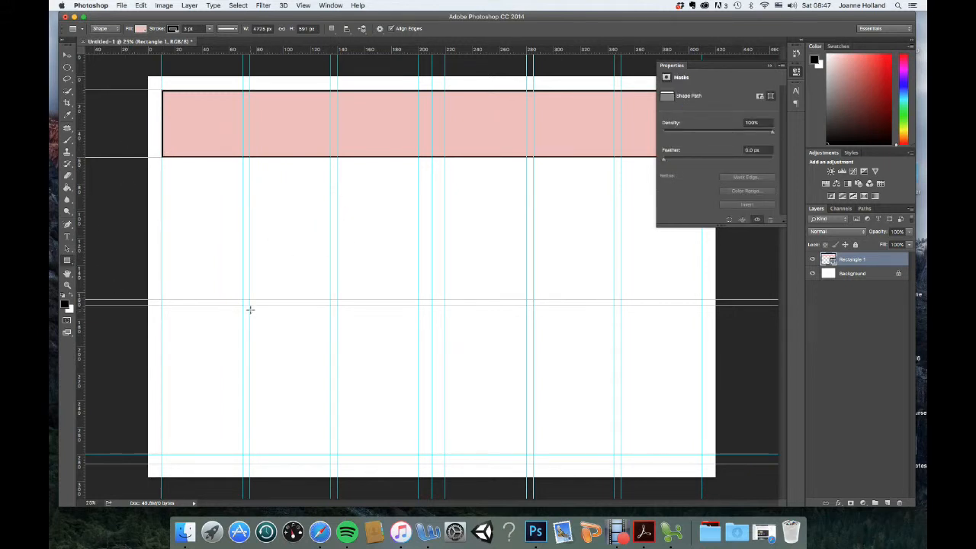
{"action": "left_click_drag", "start_coordinate": [249, 306], "coordinate": [417, 453]}
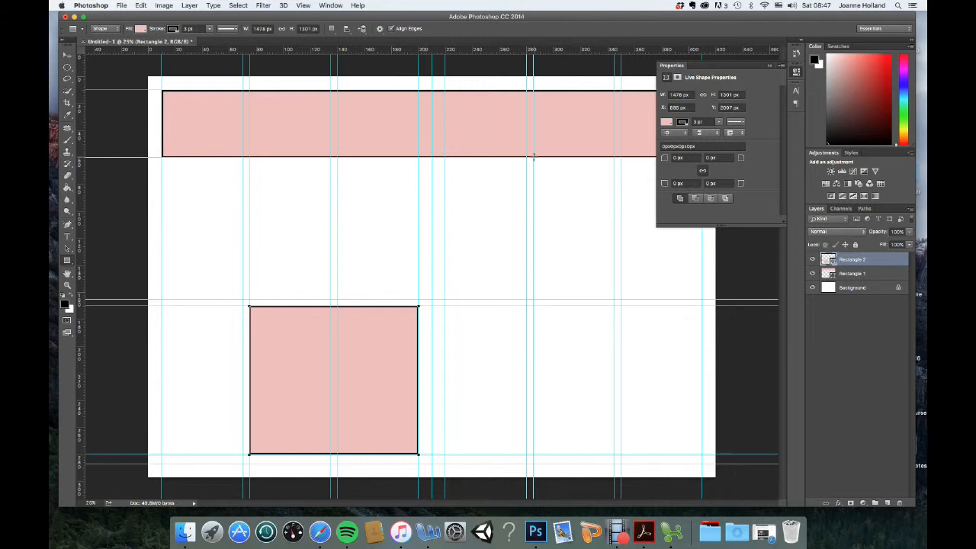
Draw two rectangles over the right page's second and third columns: about 1477 × 1241 px below the headline and about 1440 × 796 px above the 28 cm guide
{"action": "left_click_drag", "start_coordinate": [533, 157], "coordinate": [702, 298]}
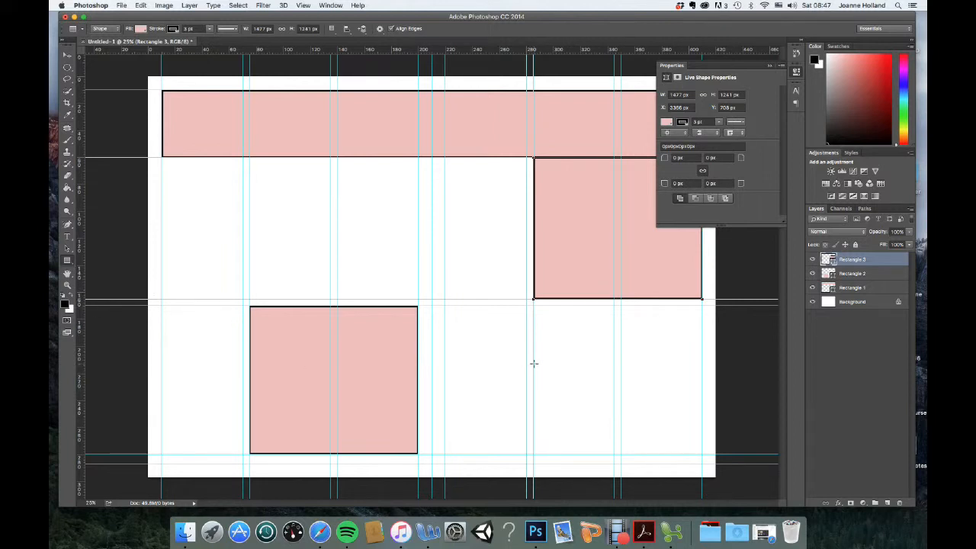
{"action": "left_click_drag", "start_coordinate": [534, 364], "coordinate": [698, 453]}
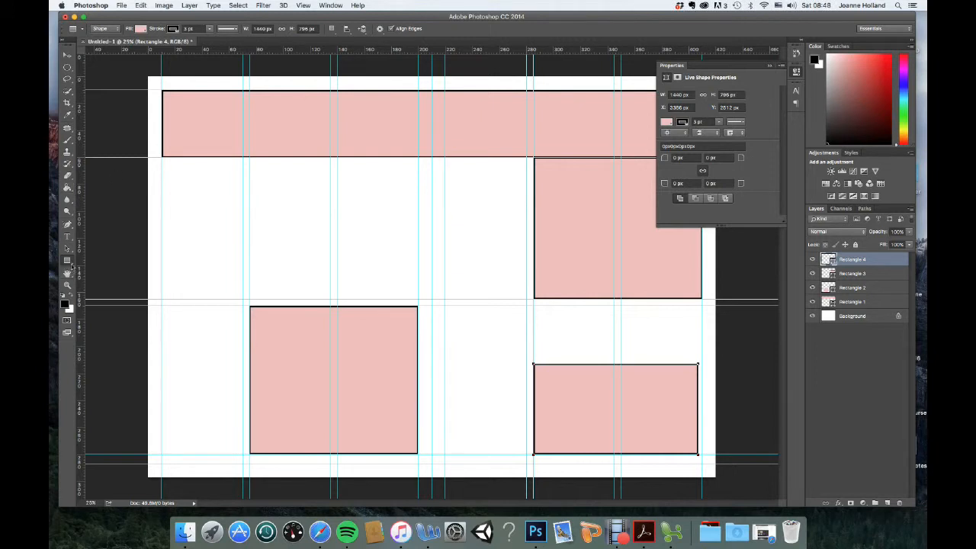
Draw an ellipse about 837 × 821 px over the upper-left corner of the left page's lower rectangle and fill it purple
{"action": "left_click_drag", "start_coordinate": [71, 265], "coordinate": [91, 275]}
{"action": "left_click_drag", "start_coordinate": [200, 257], "coordinate": [294, 349]}
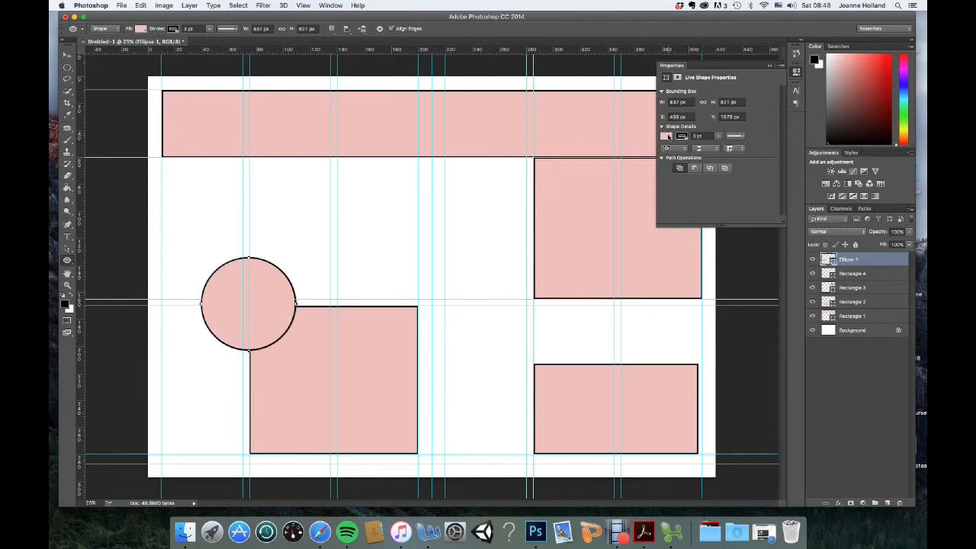
{"action": "left_click", "coordinate": [141, 29]}
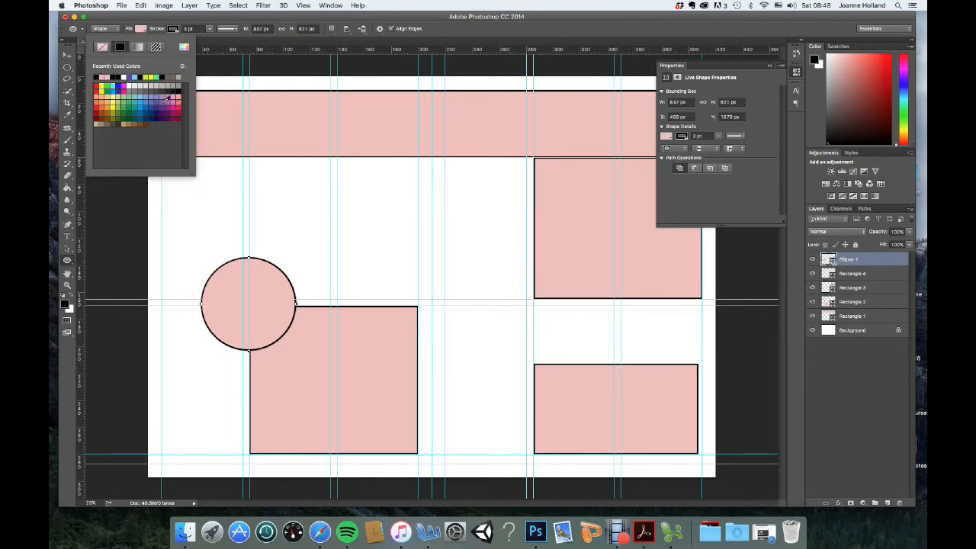
{"action": "left_click", "coordinate": [161, 105]}
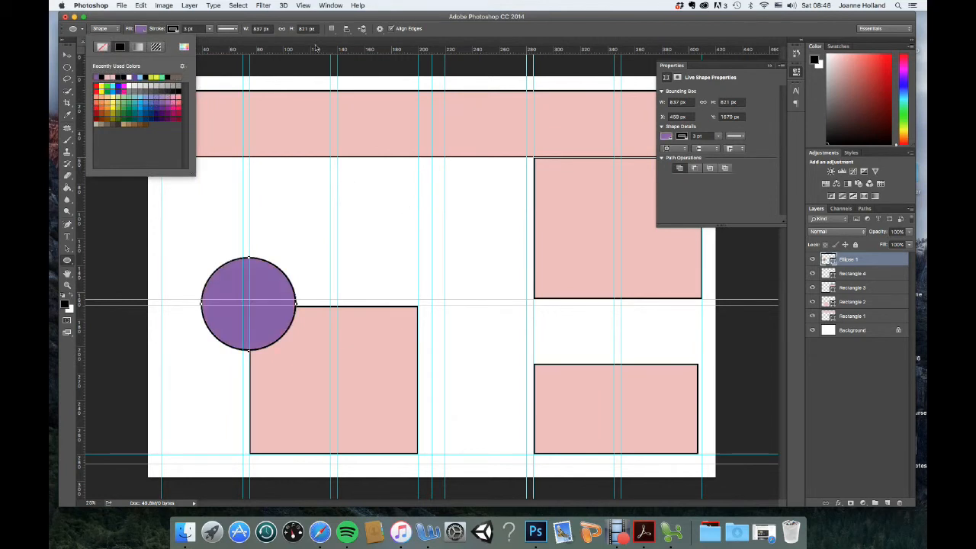